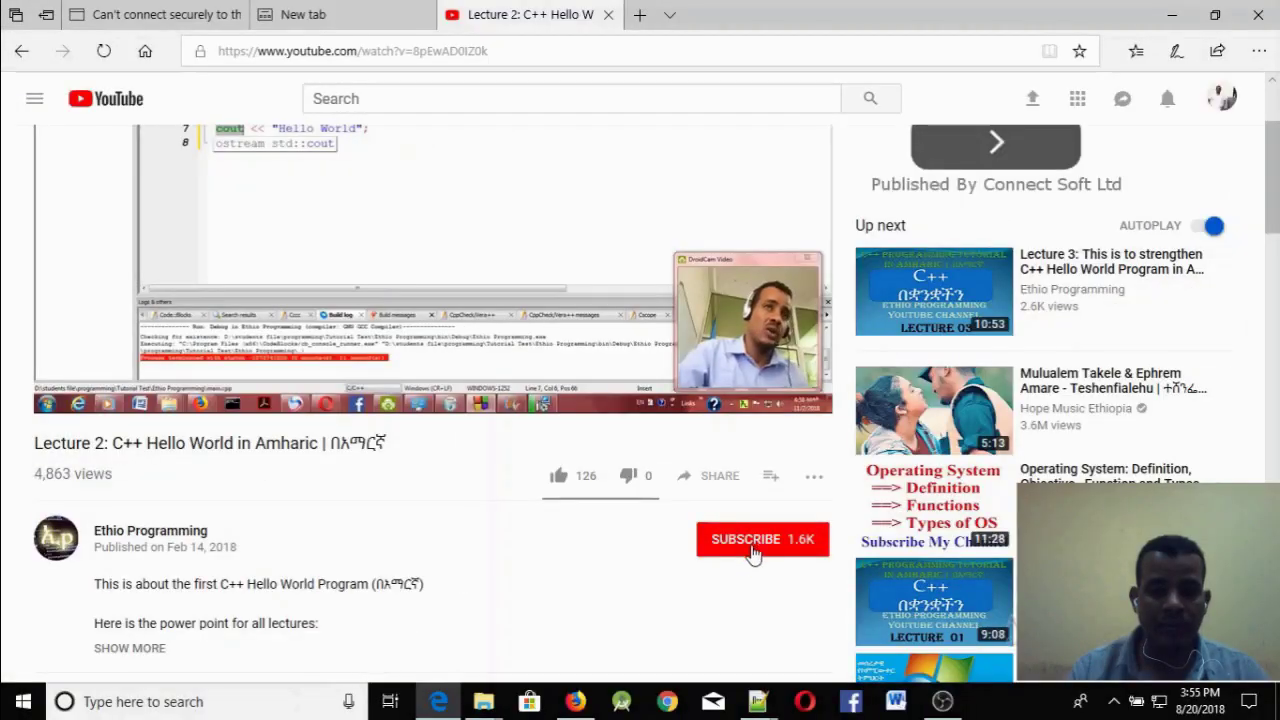
Subscribe to the C++ Hello World lecture's YouTube channel, which now shows 1.6K subscribers
{"action": "left_click", "coordinate": [754, 551]}
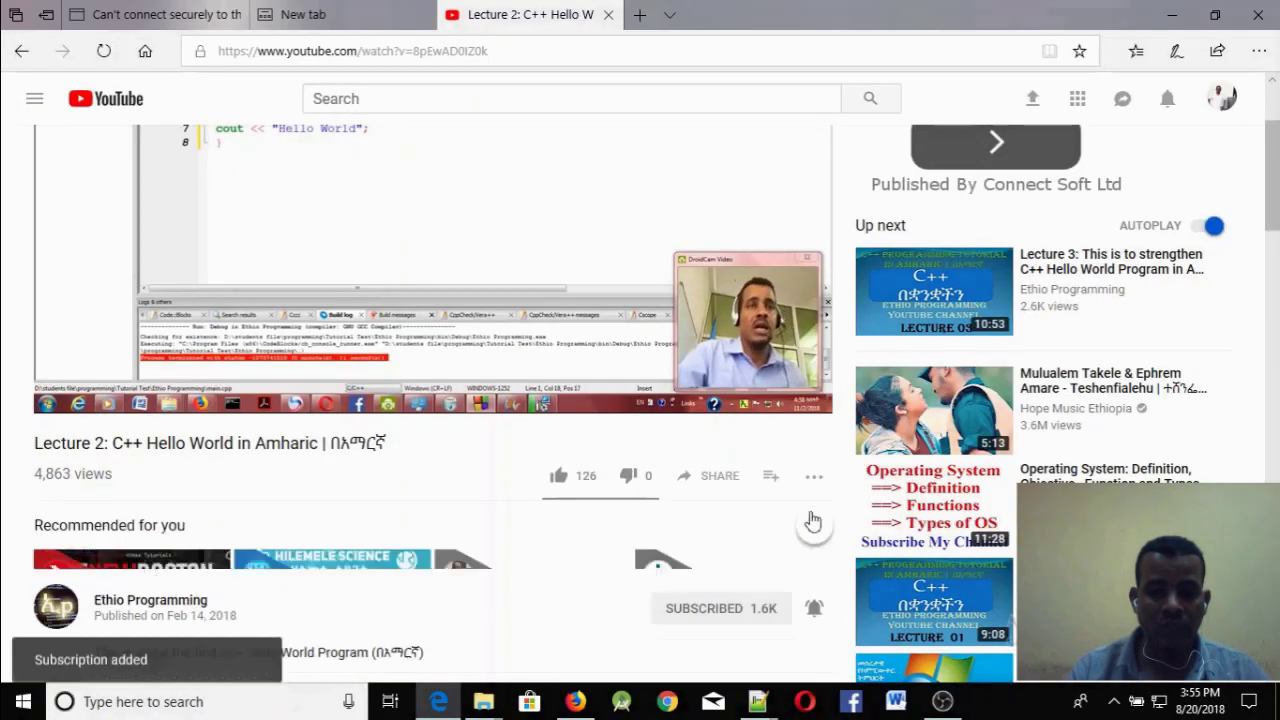
{"action": "scroll", "coordinate": [812, 510], "scroll_direction": "down", "scroll_amount": 3}
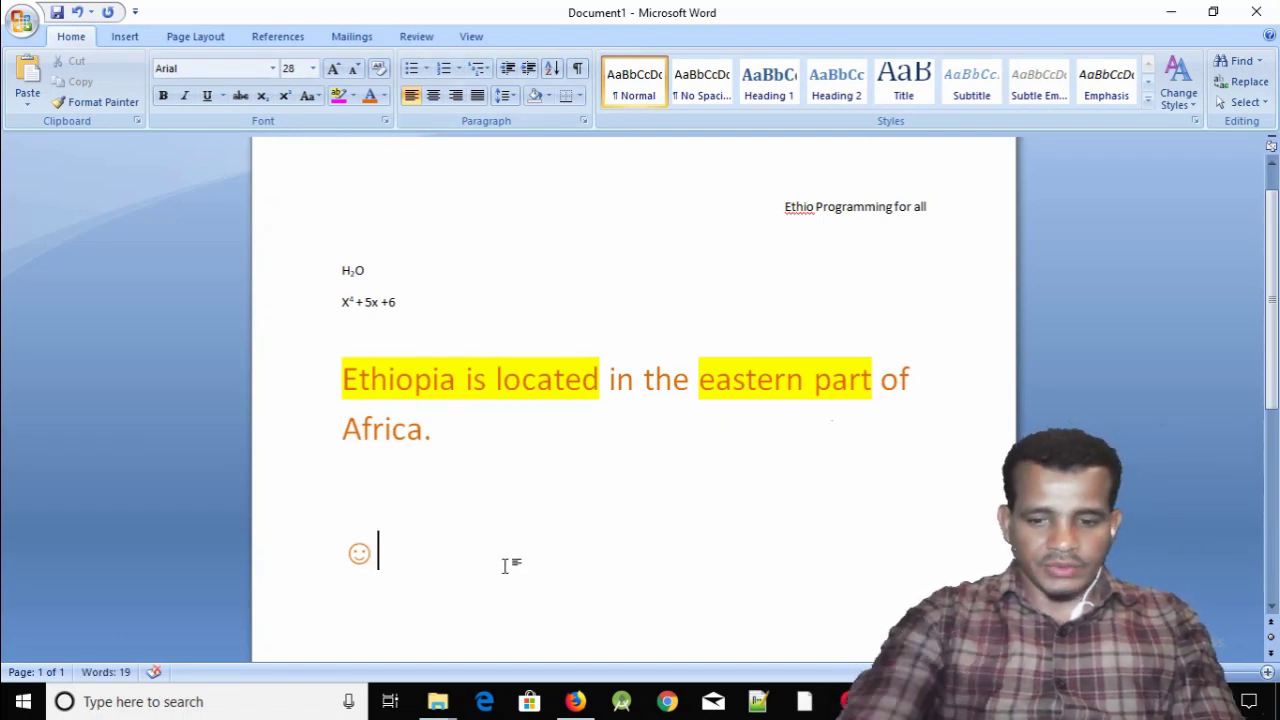
Replace the smiley below the Africa sentence with the text 'Hi all'
{"action": "key", "text": "BackSpace"}
{"action": "type", "text": "H"}
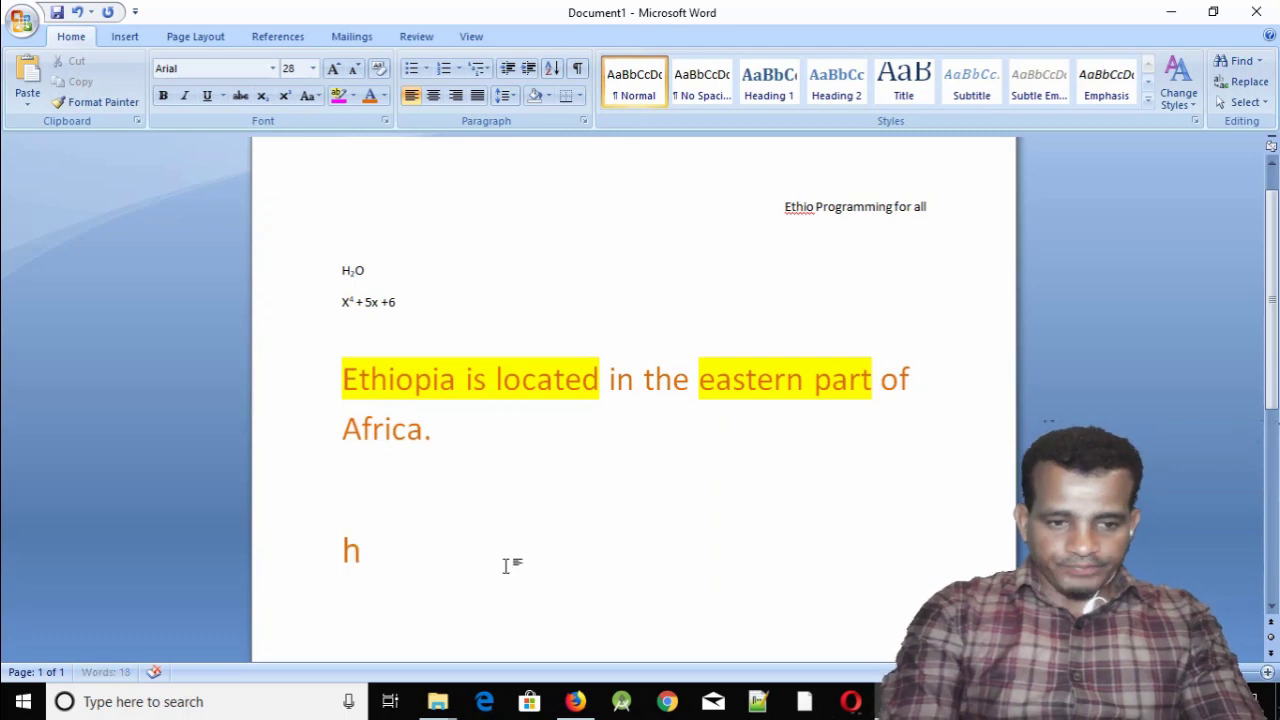
{"action": "type", "text": "i all"}
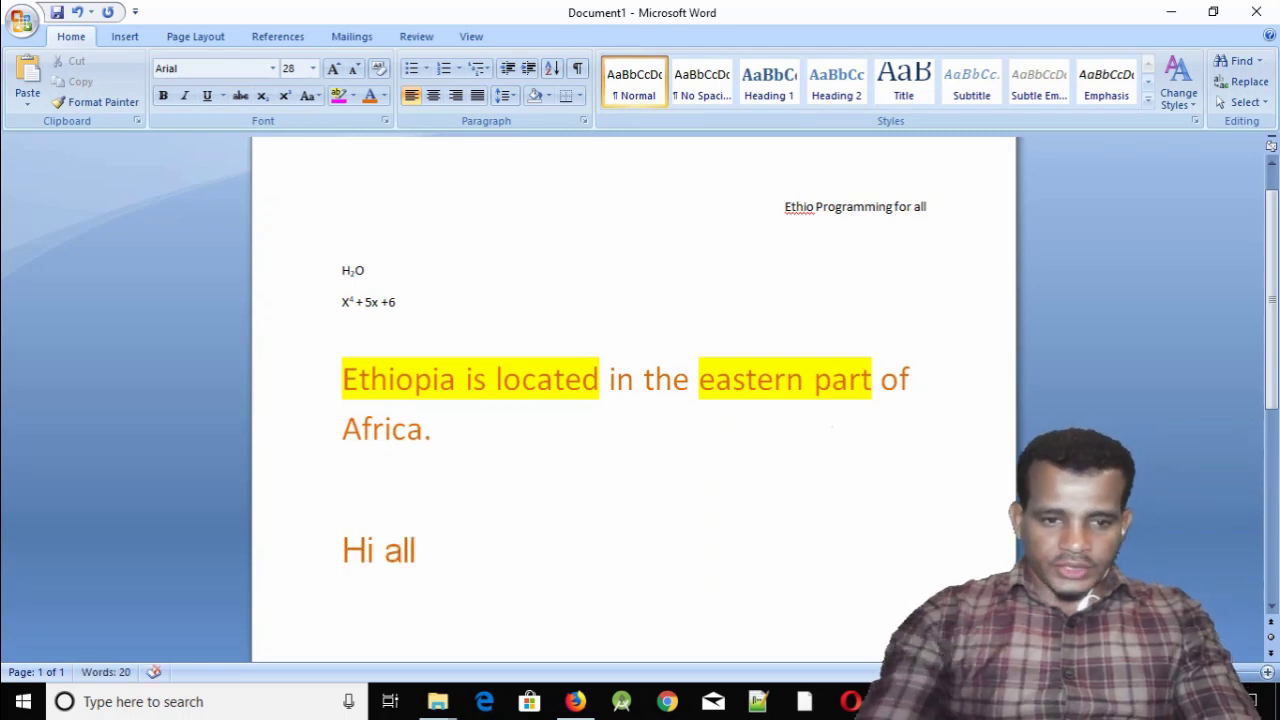
{"action": "left_click", "coordinate": [344, 552]}
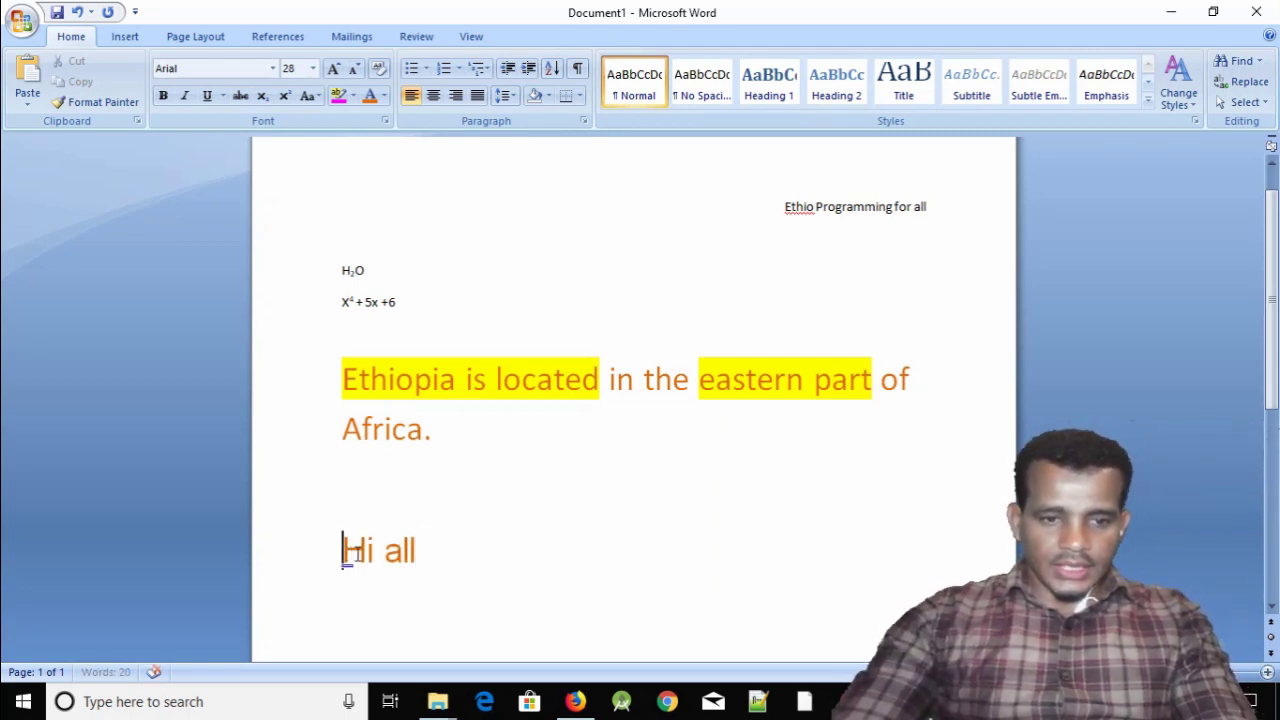
Try center and right alignment on the 'Hi all' line, then justify it
{"action": "left_click", "coordinate": [434, 98]}
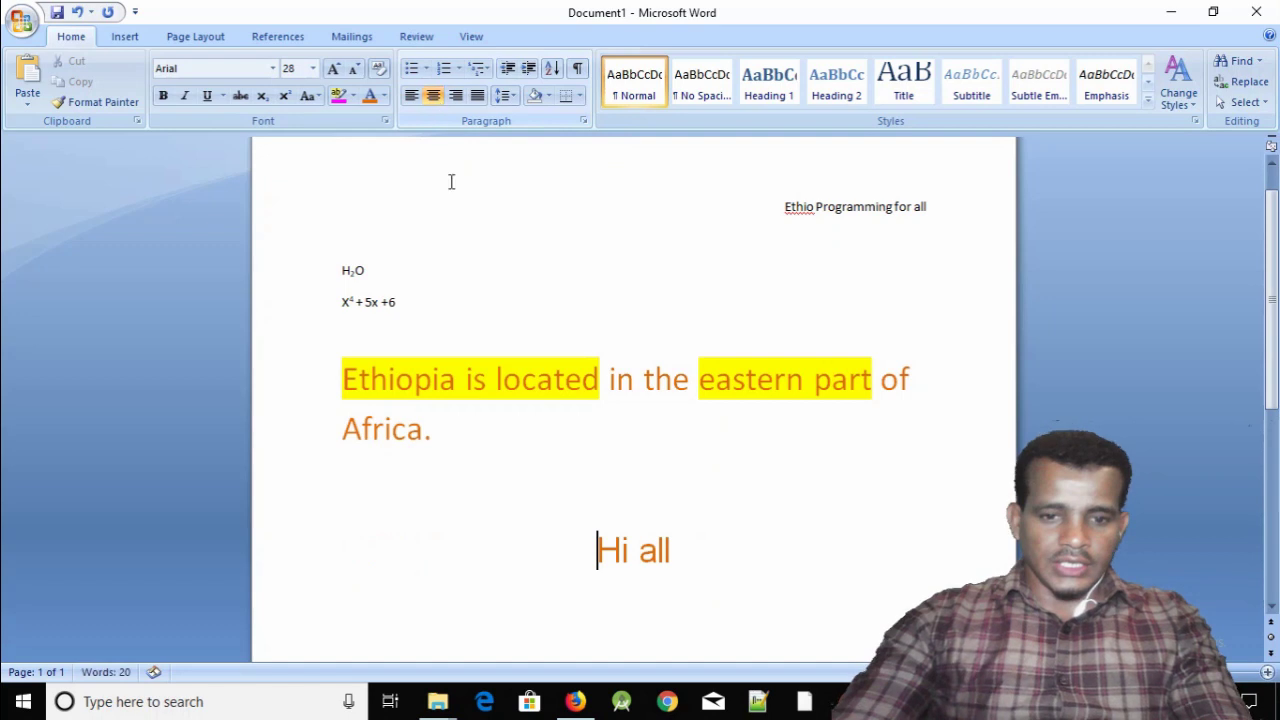
{"action": "left_click", "coordinate": [455, 96]}
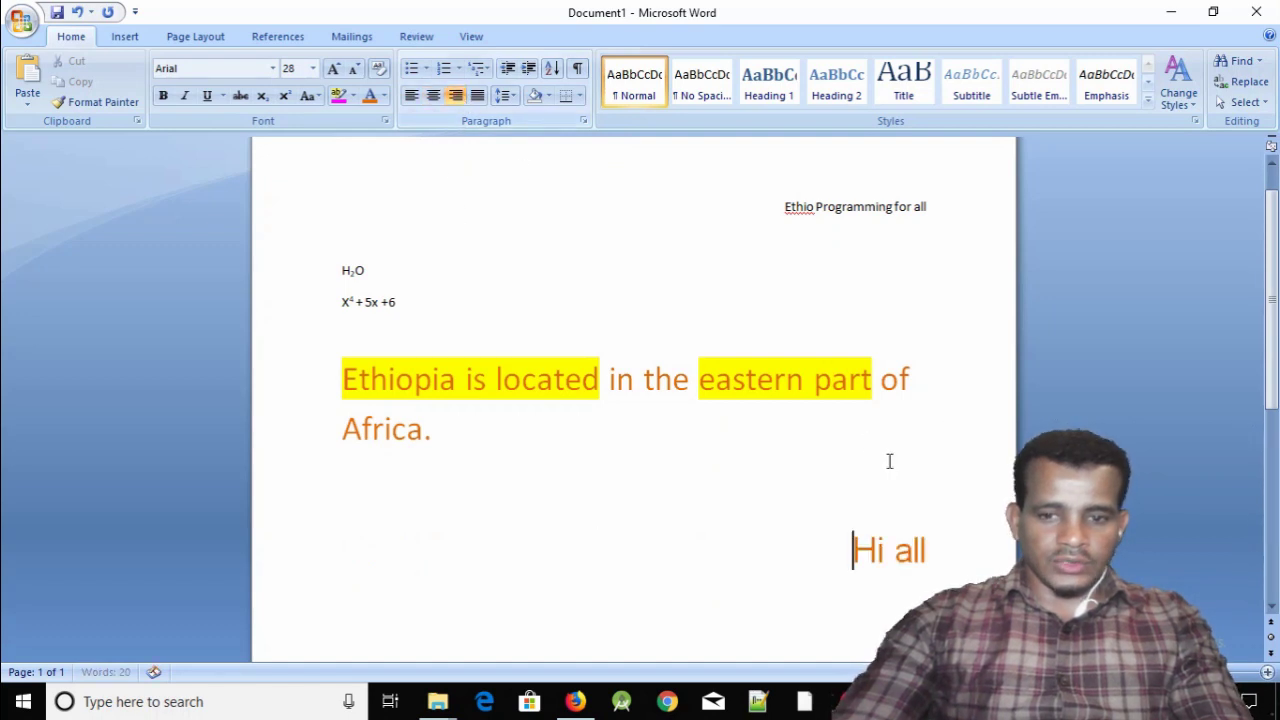
{"action": "left_click", "coordinate": [477, 96]}
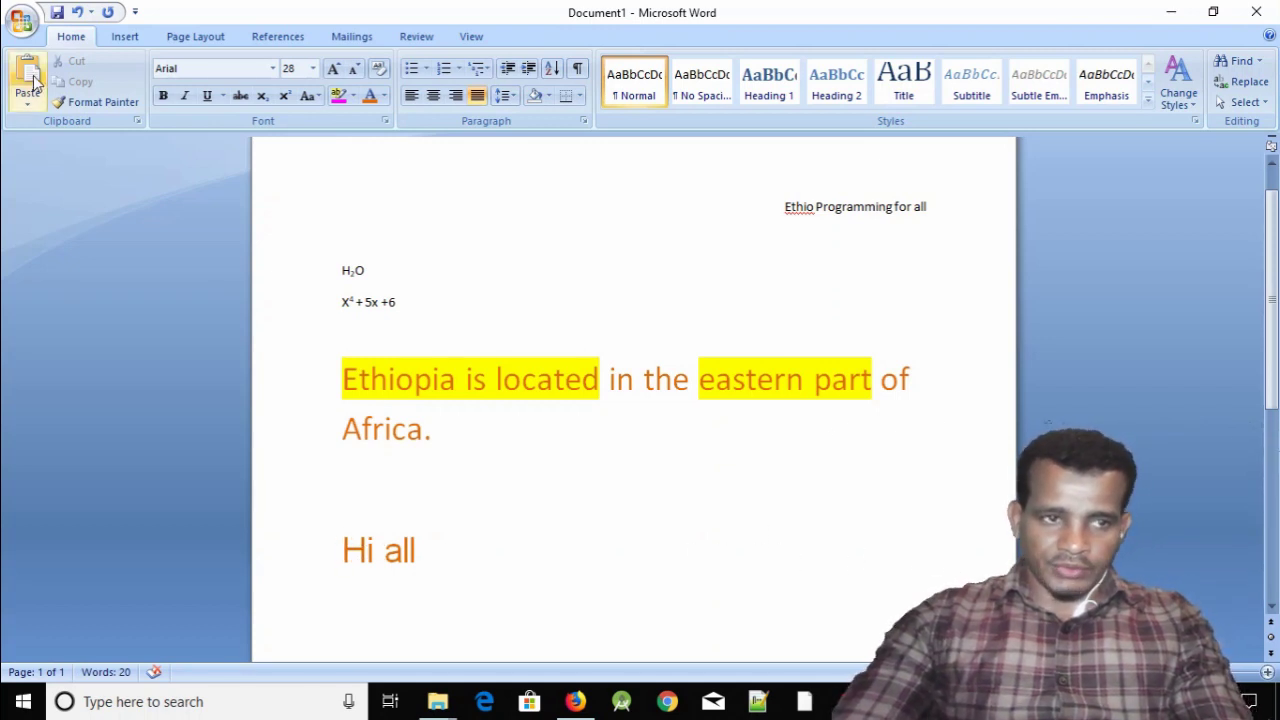
Open ICT Syllabus from Recent Documents and select the 'Since the time…' paragraph
{"action": "left_click", "coordinate": [21, 20]}
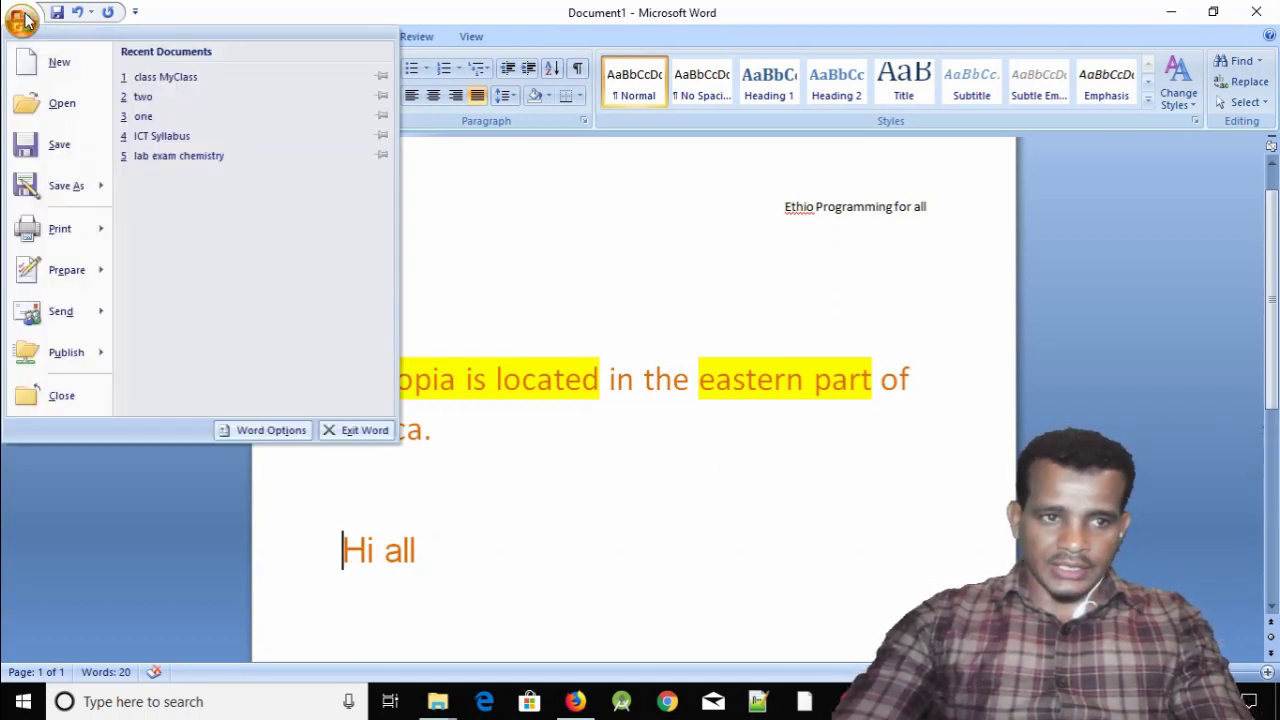
{"action": "left_click", "coordinate": [168, 136]}
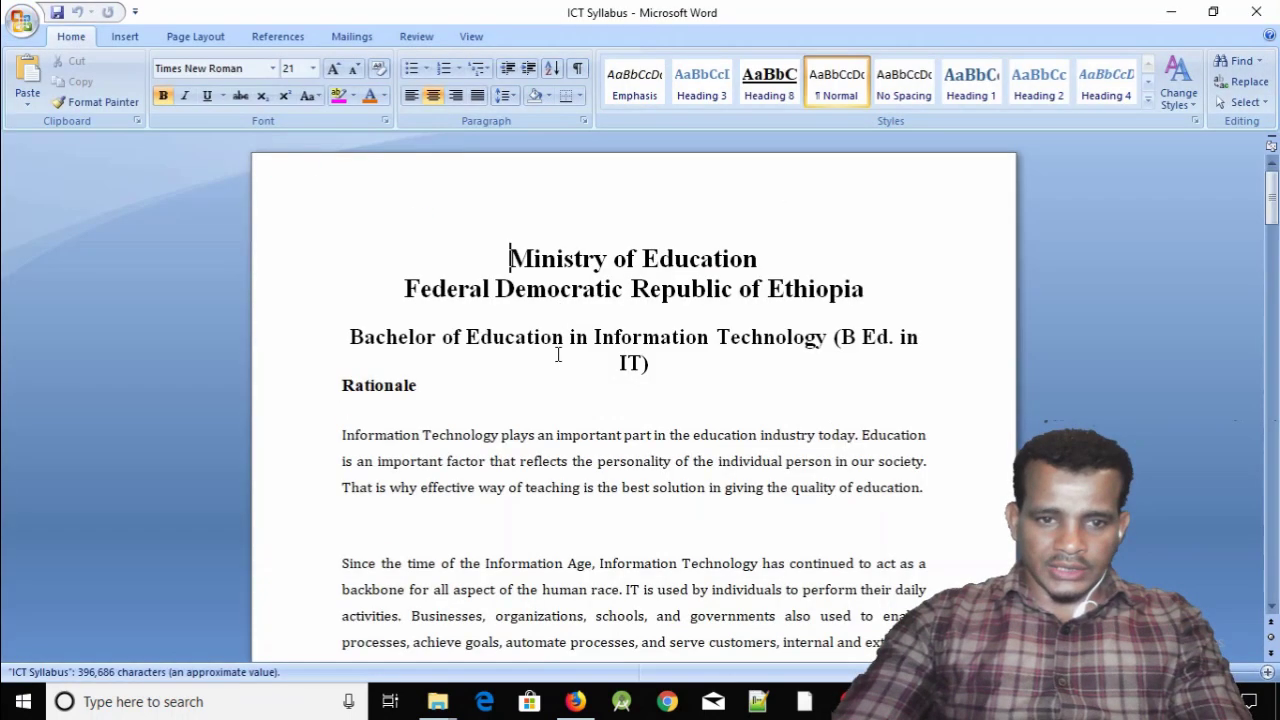
{"action": "scroll", "coordinate": [601, 377], "scroll_direction": "down", "scroll_amount": 2}
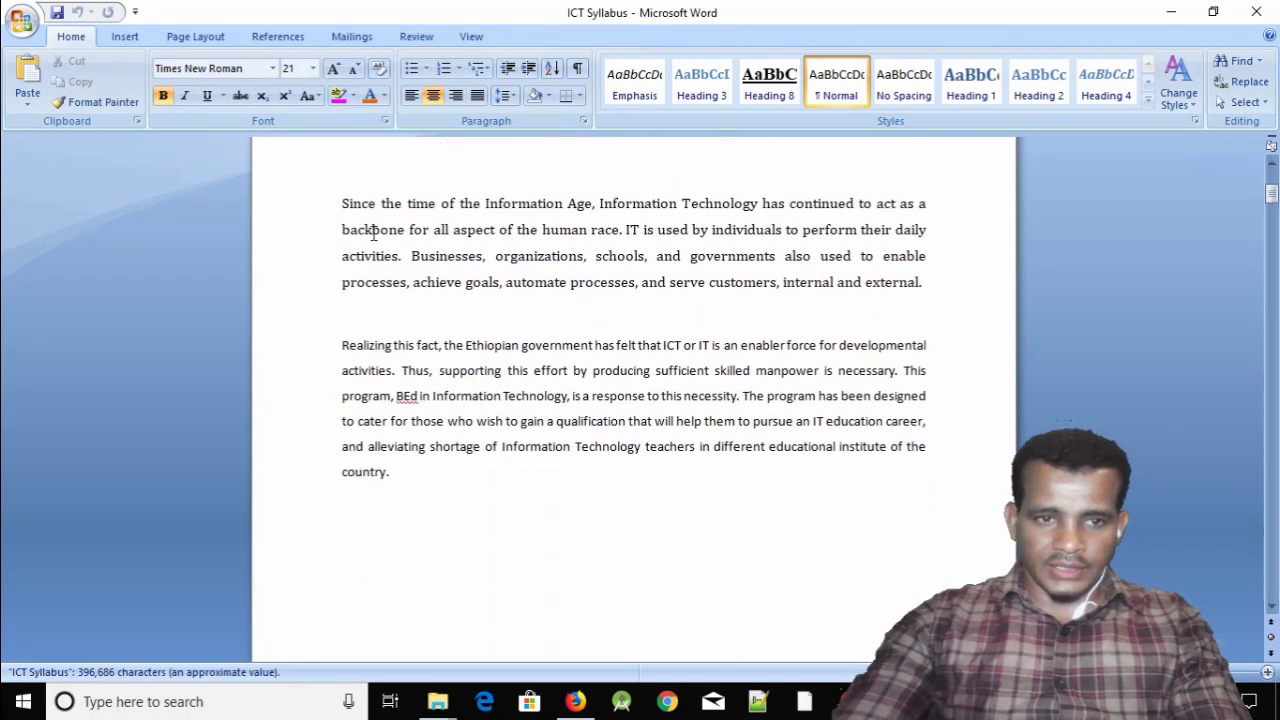
{"action": "left_click_drag", "start_coordinate": [343, 203], "coordinate": [926, 290]}
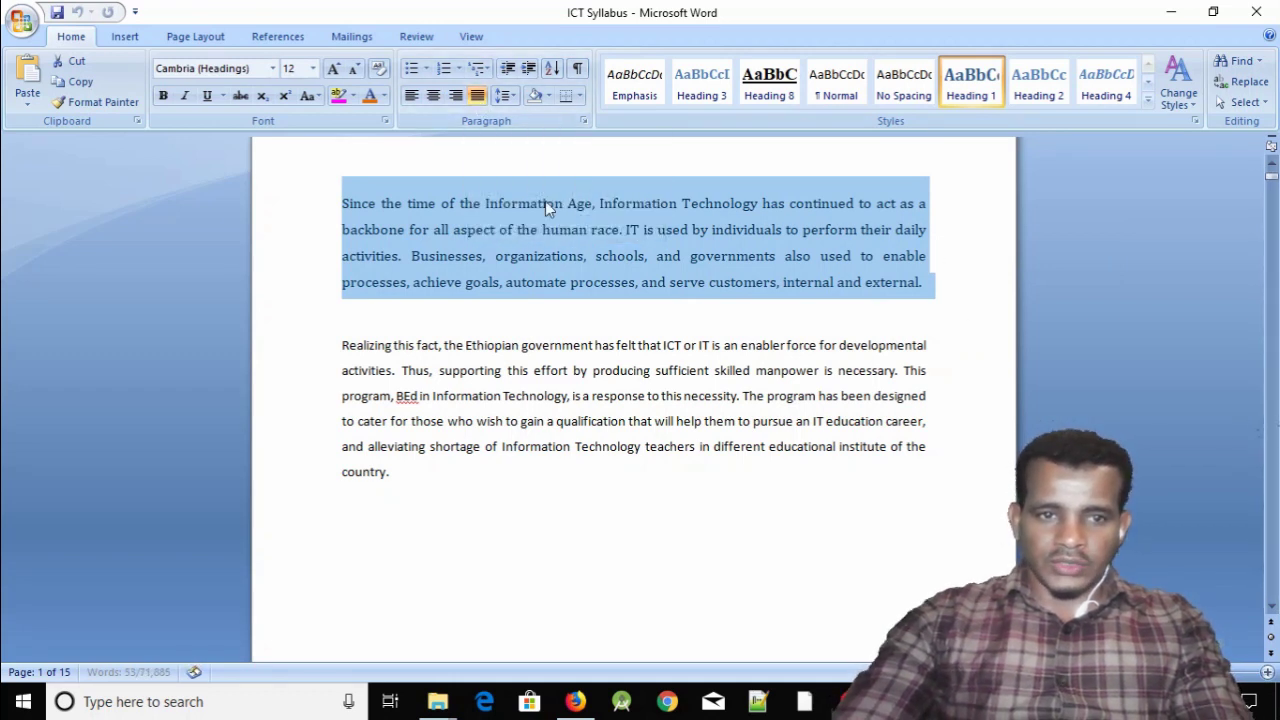
Try left, center and right alignment on the 'Since the time' paragraph, then justify it
{"action": "left_click", "coordinate": [410, 96]}
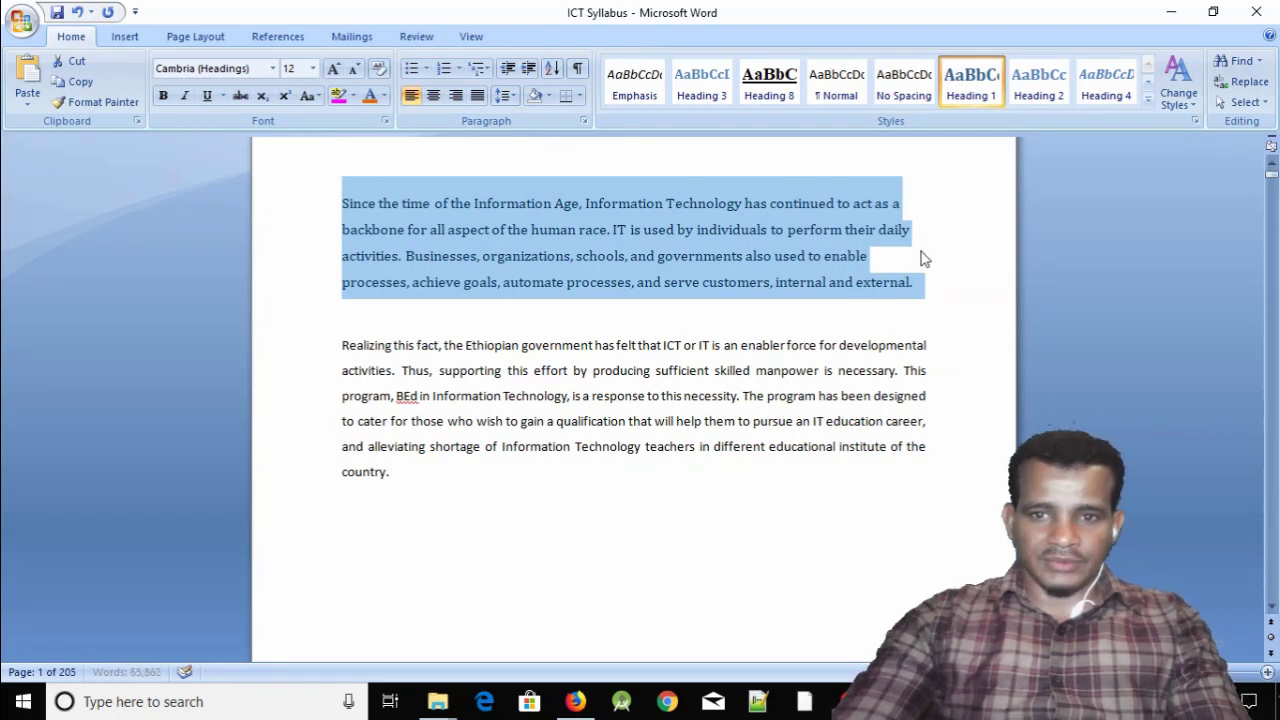
{"action": "left_click", "coordinate": [433, 96]}
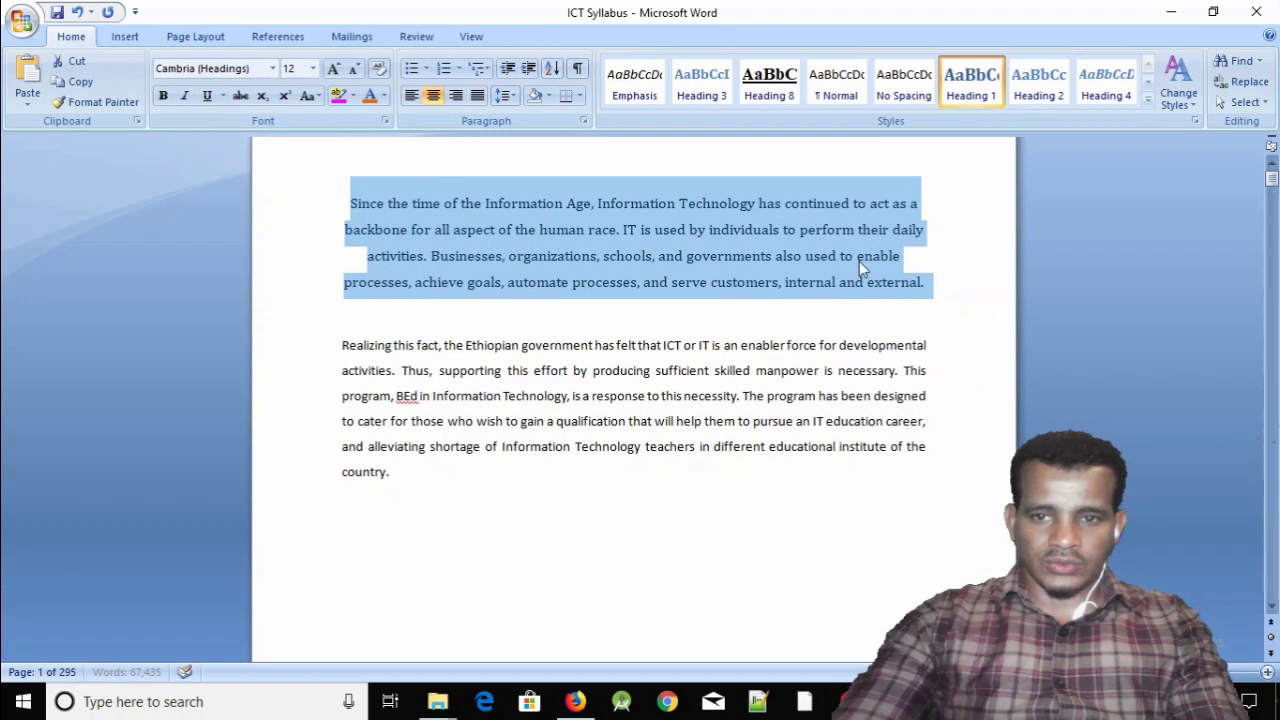
{"action": "left_click", "coordinate": [455, 96]}
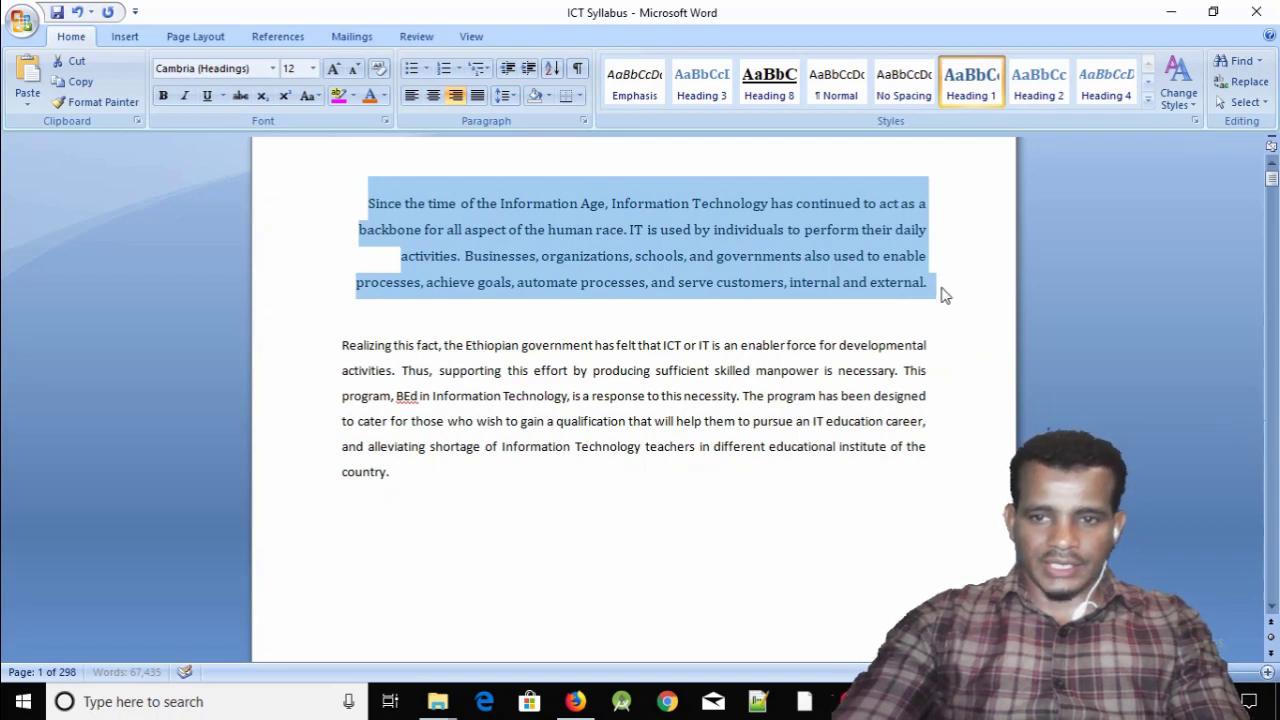
{"action": "left_click", "coordinate": [904, 289]}
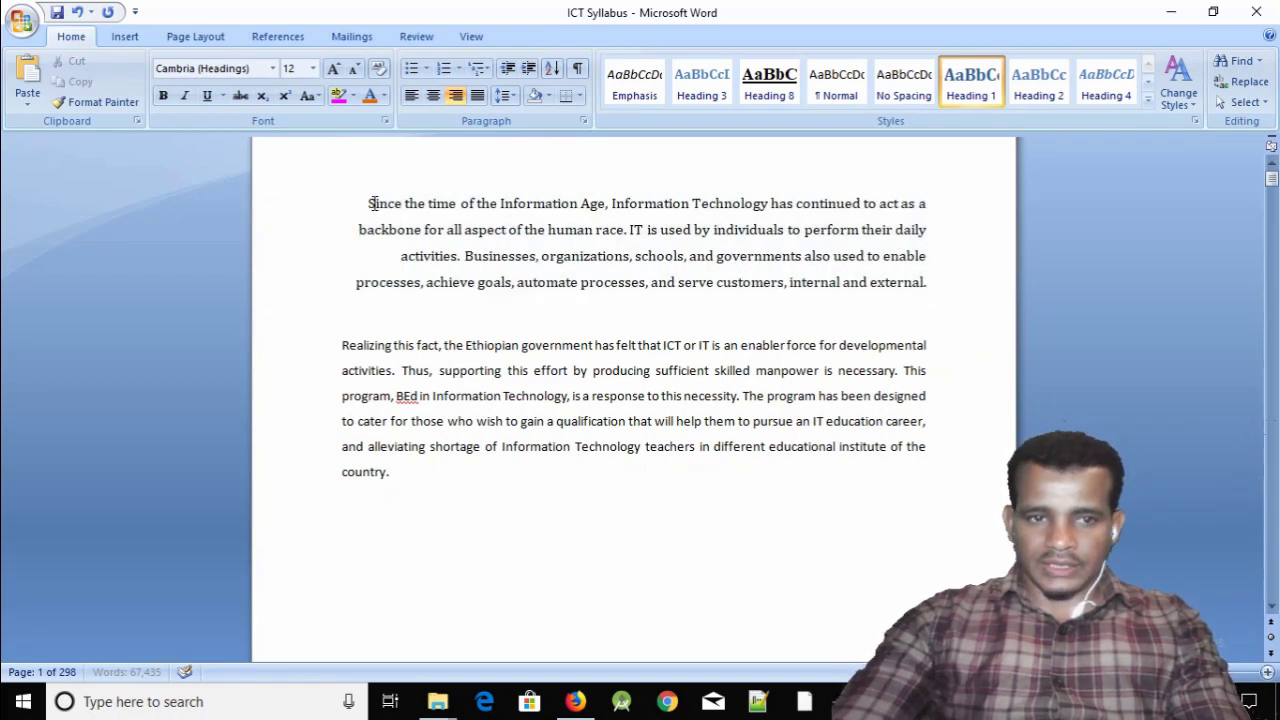
{"action": "left_click_drag", "start_coordinate": [370, 203], "coordinate": [923, 290]}
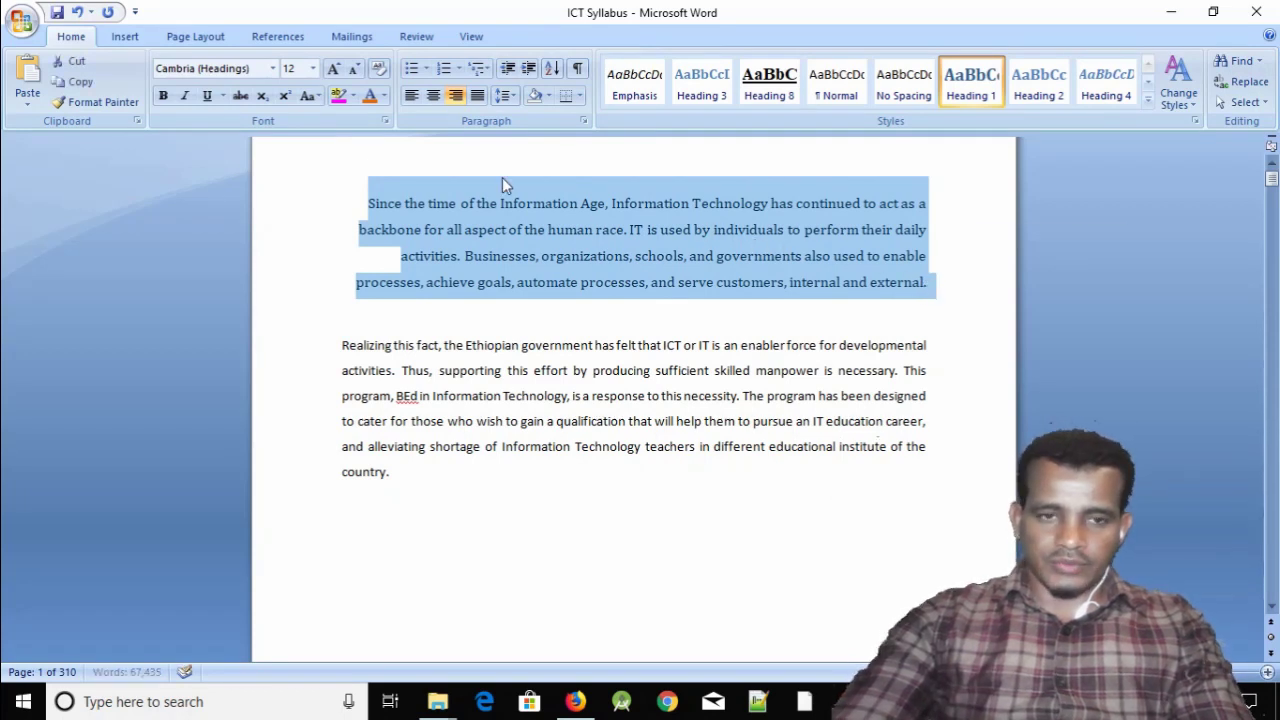
{"action": "left_click", "coordinate": [478, 96]}
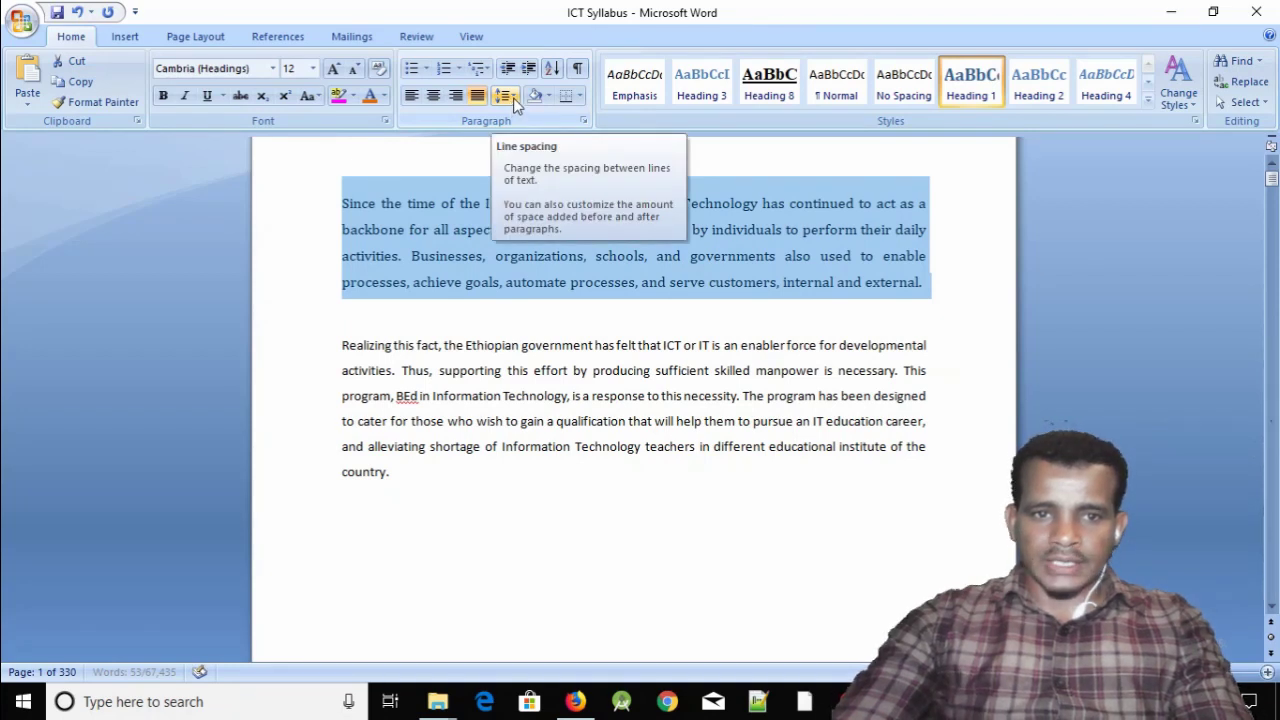
Center the 'Since the time' paragraph once more, then reselect it and justify it
{"action": "left_click", "coordinate": [421, 212]}
{"action": "left_click_drag", "start_coordinate": [343, 203], "coordinate": [407, 229]}
{"action": "left_click", "coordinate": [453, 206]}
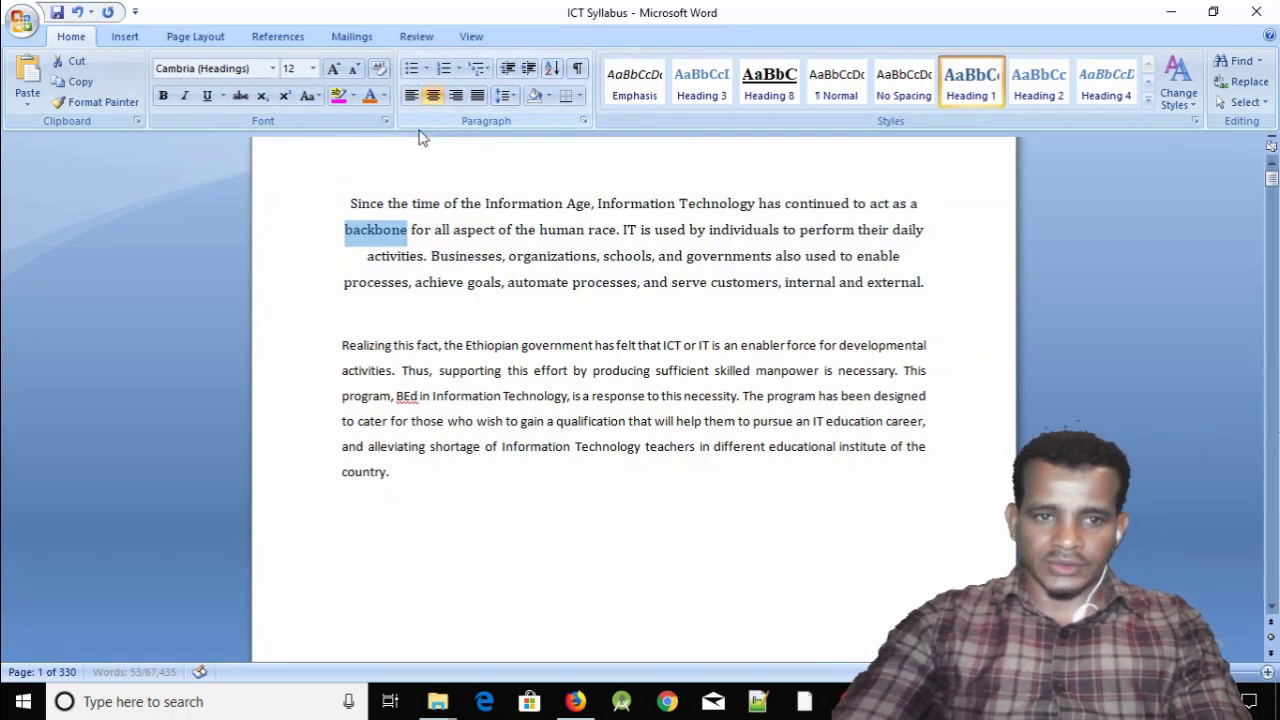
{"action": "left_click", "coordinate": [415, 204]}
{"action": "left_click_drag", "start_coordinate": [368, 217], "coordinate": [925, 284]}
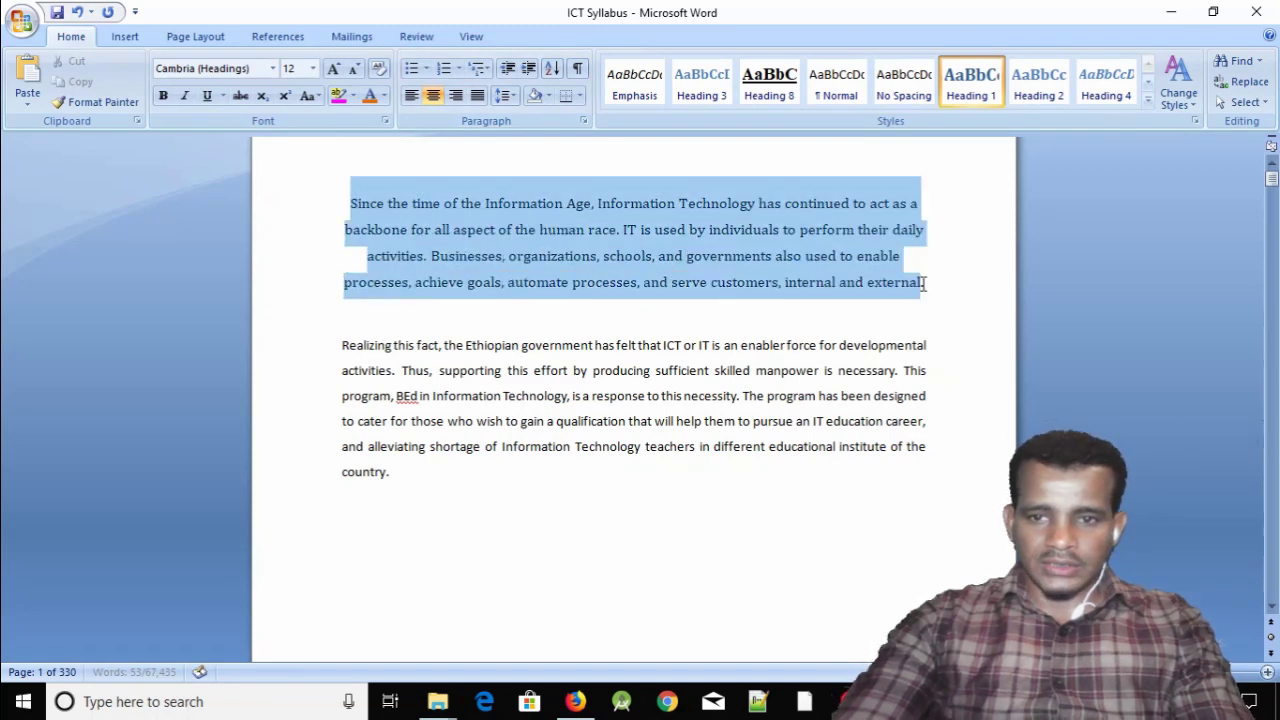
{"action": "left_click", "coordinate": [477, 95]}
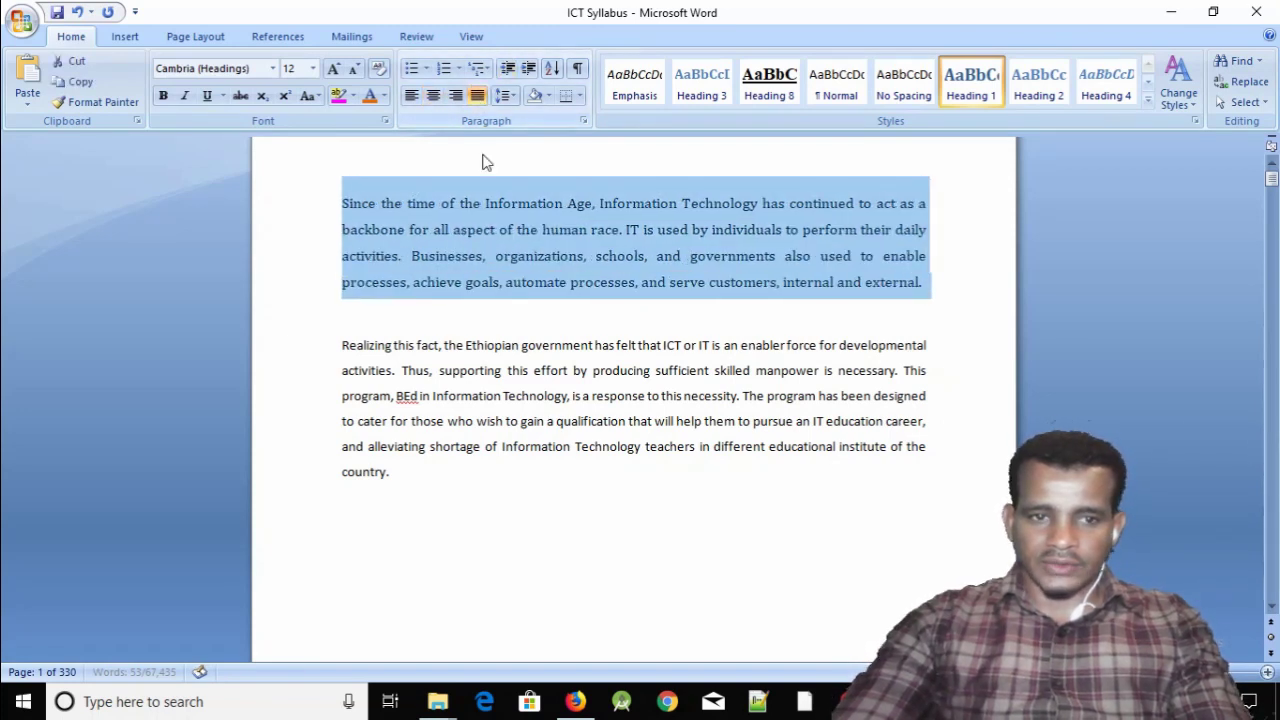
{"action": "left_click", "coordinate": [505, 96]}
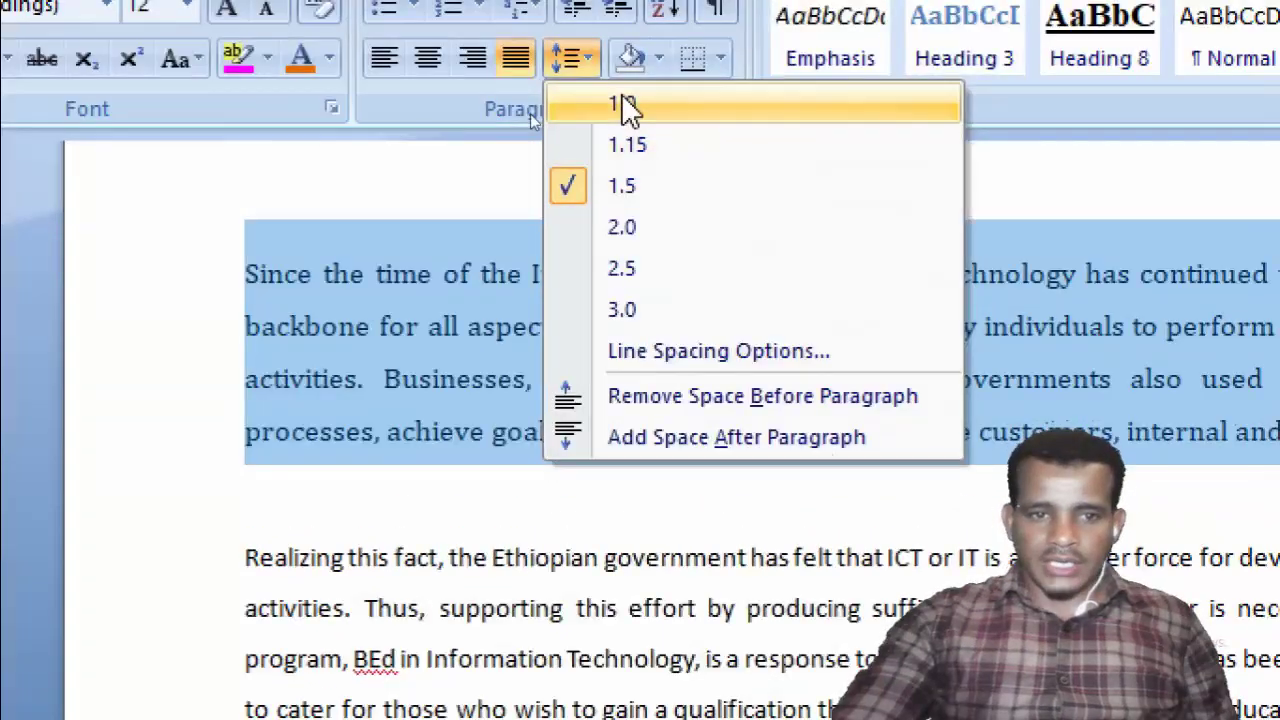
Try 1.0, 1.15, 1.5 and 2.5 line spacing on the paragraph, settling on 1.15
{"action": "left_click", "coordinate": [625, 106]}
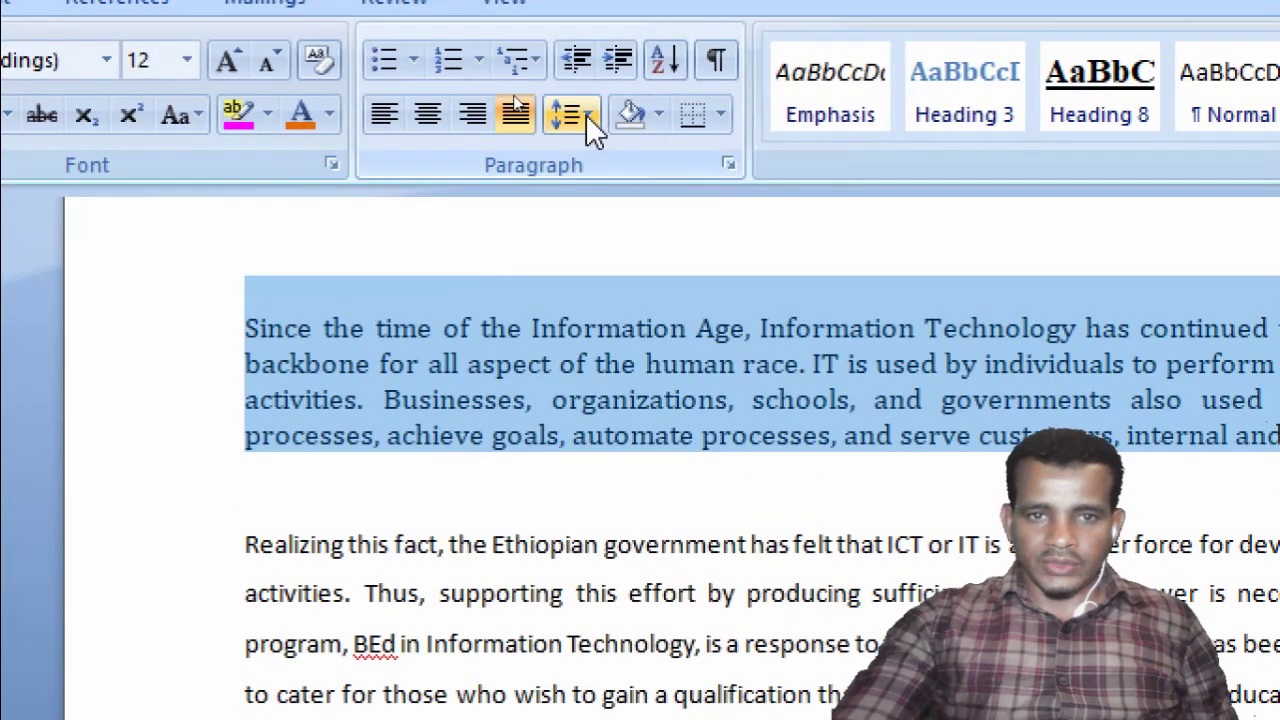
{"action": "left_click", "coordinate": [588, 116]}
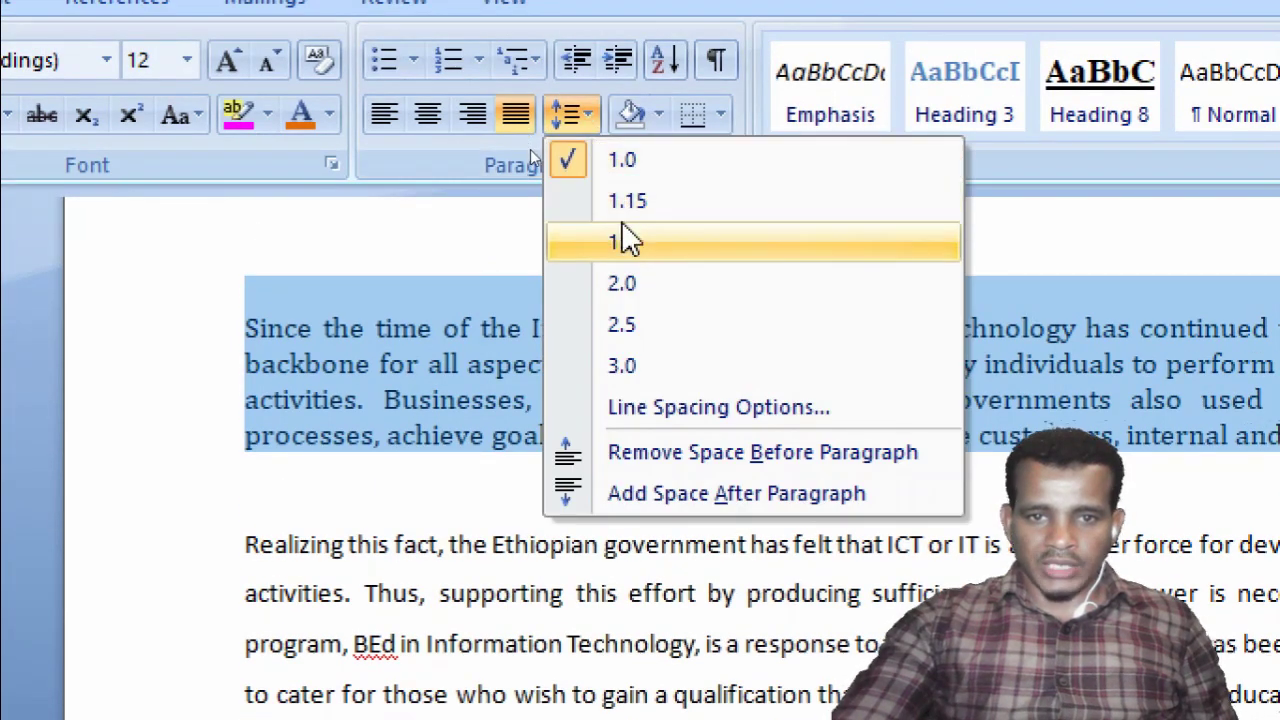
{"action": "left_click", "coordinate": [625, 201]}
{"action": "left_click", "coordinate": [588, 118]}
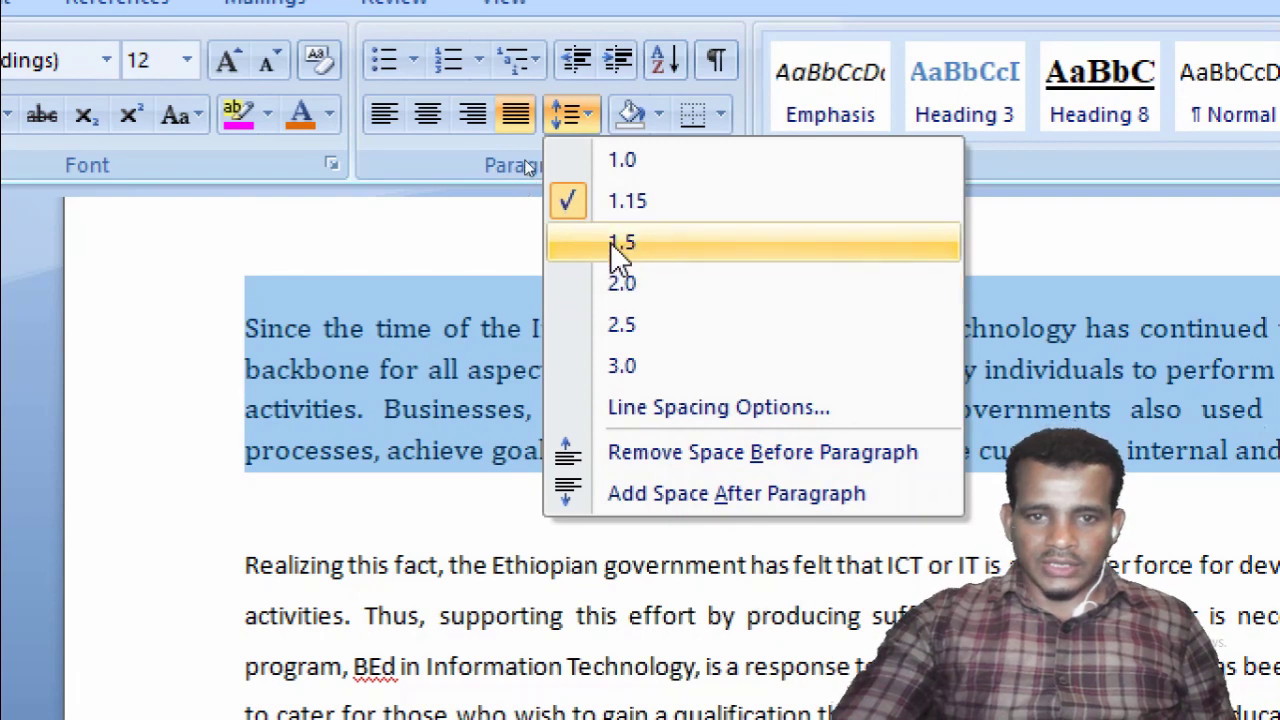
{"action": "left_click", "coordinate": [621, 242]}
{"action": "left_click", "coordinate": [590, 112]}
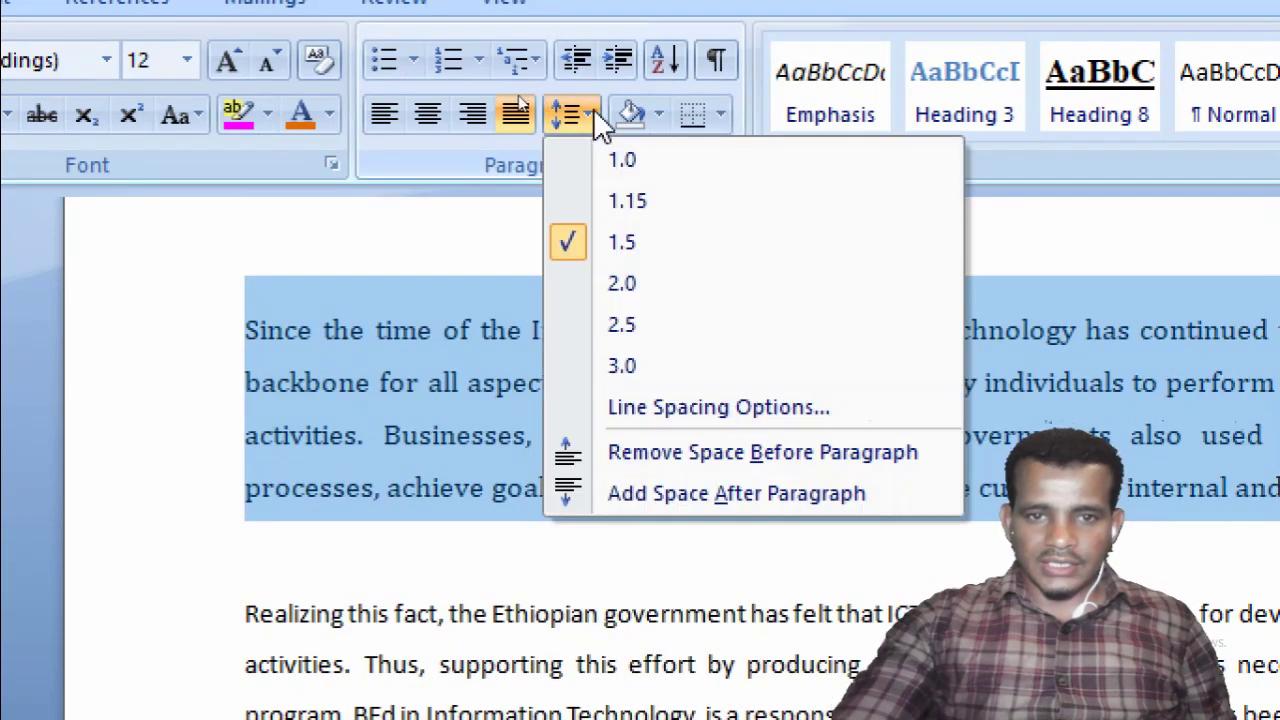
{"action": "left_click", "coordinate": [618, 325]}
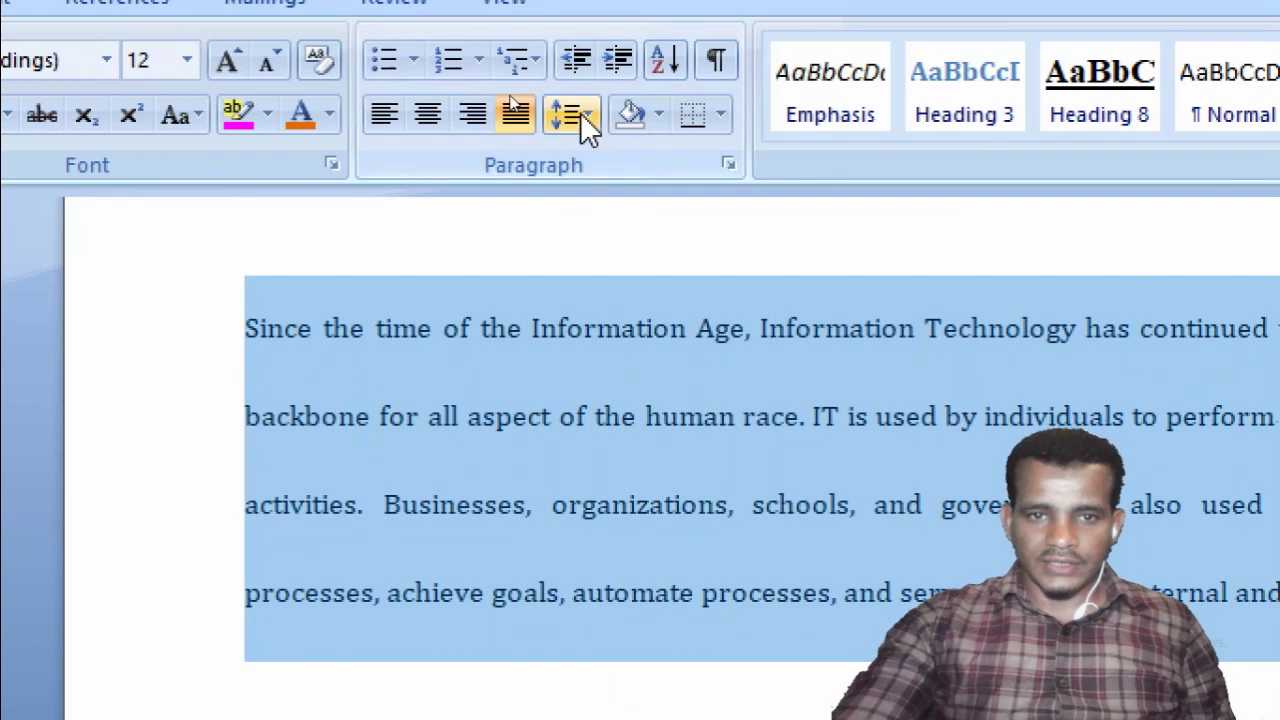
{"action": "left_click", "coordinate": [580, 113]}
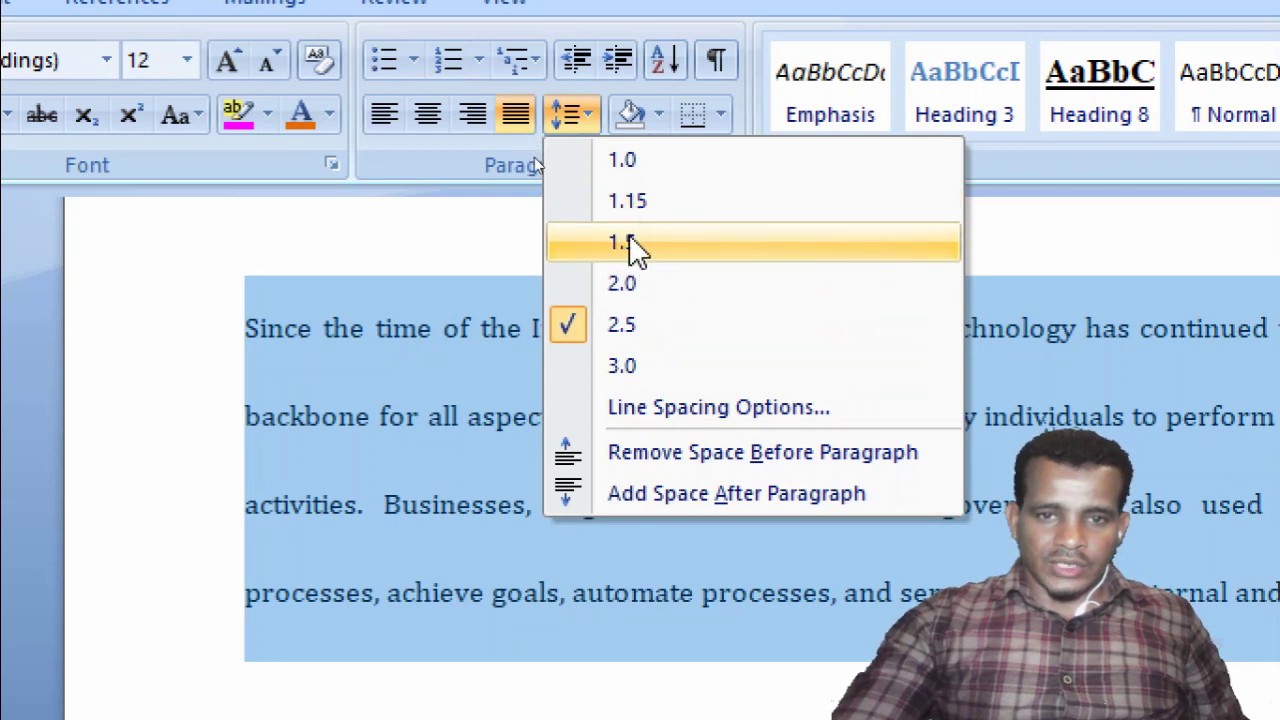
{"action": "left_click", "coordinate": [632, 205]}
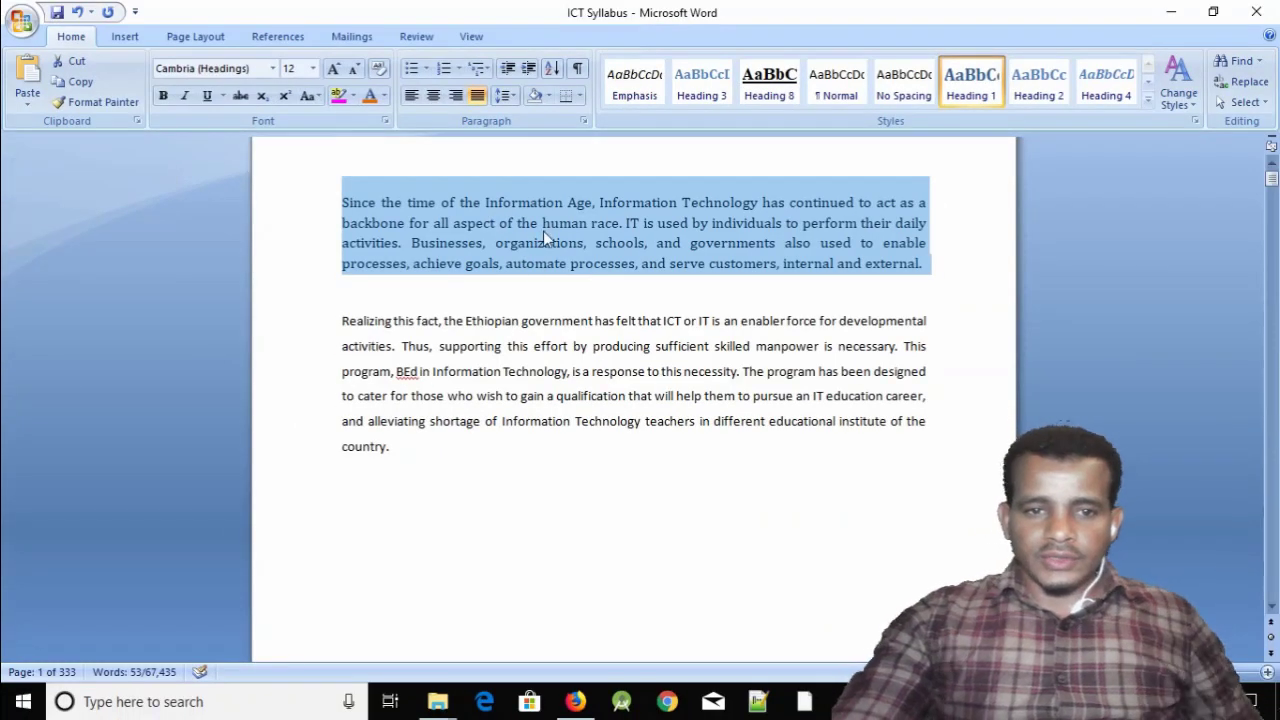
{"action": "left_click", "coordinate": [543, 231]}
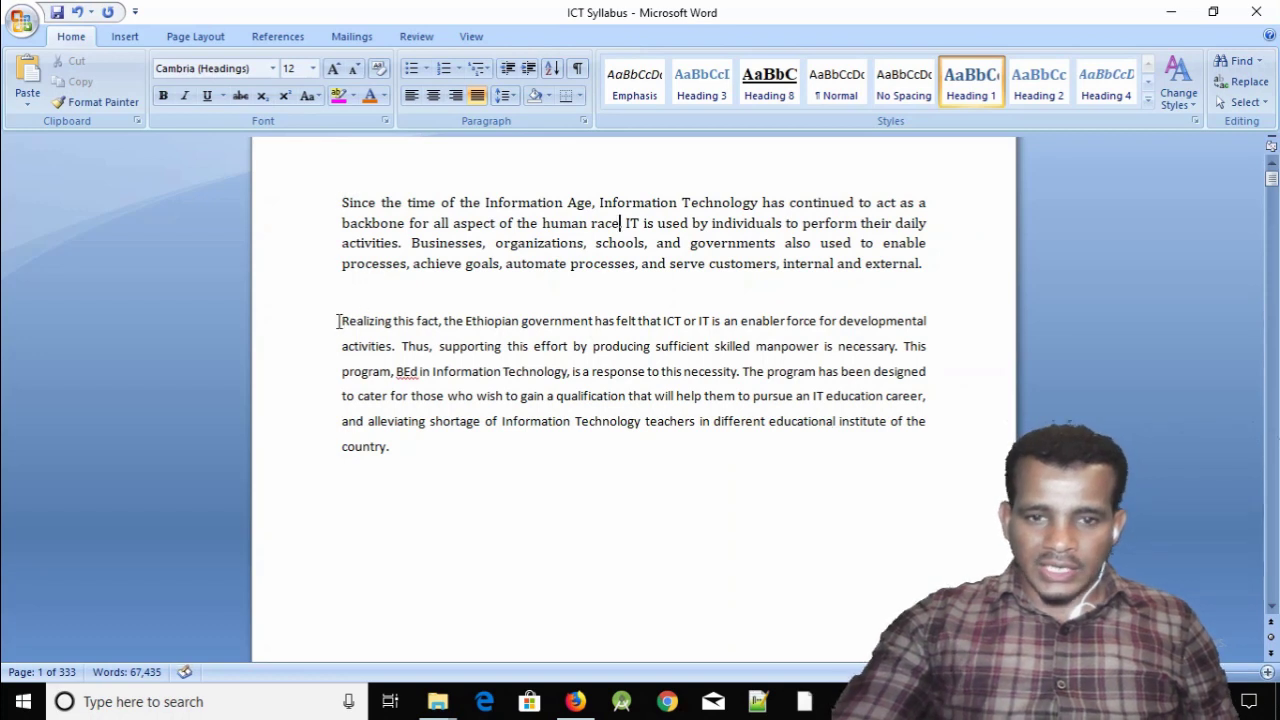
Copy the second paragraph's Calibri formatting onto the 'Since the time' paragraph with Format Painter
{"action": "left_click_drag", "start_coordinate": [341, 328], "coordinate": [445, 421]}
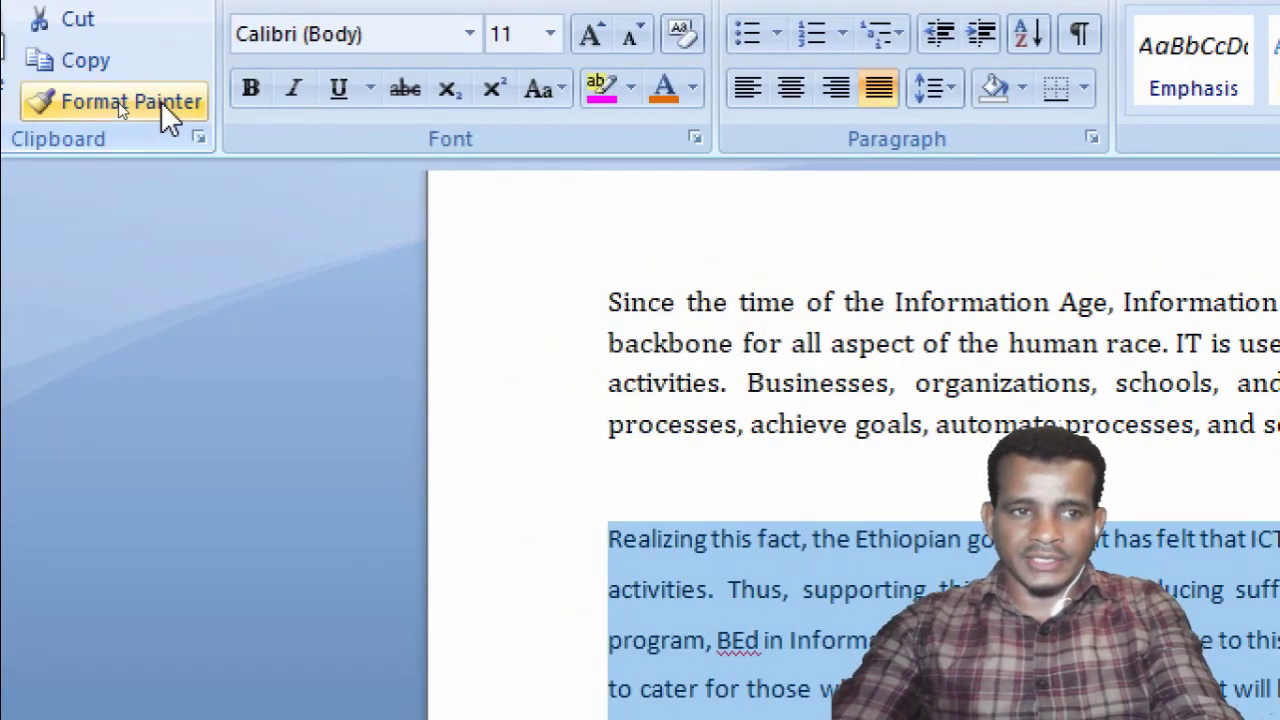
{"action": "left_click", "coordinate": [161, 101]}
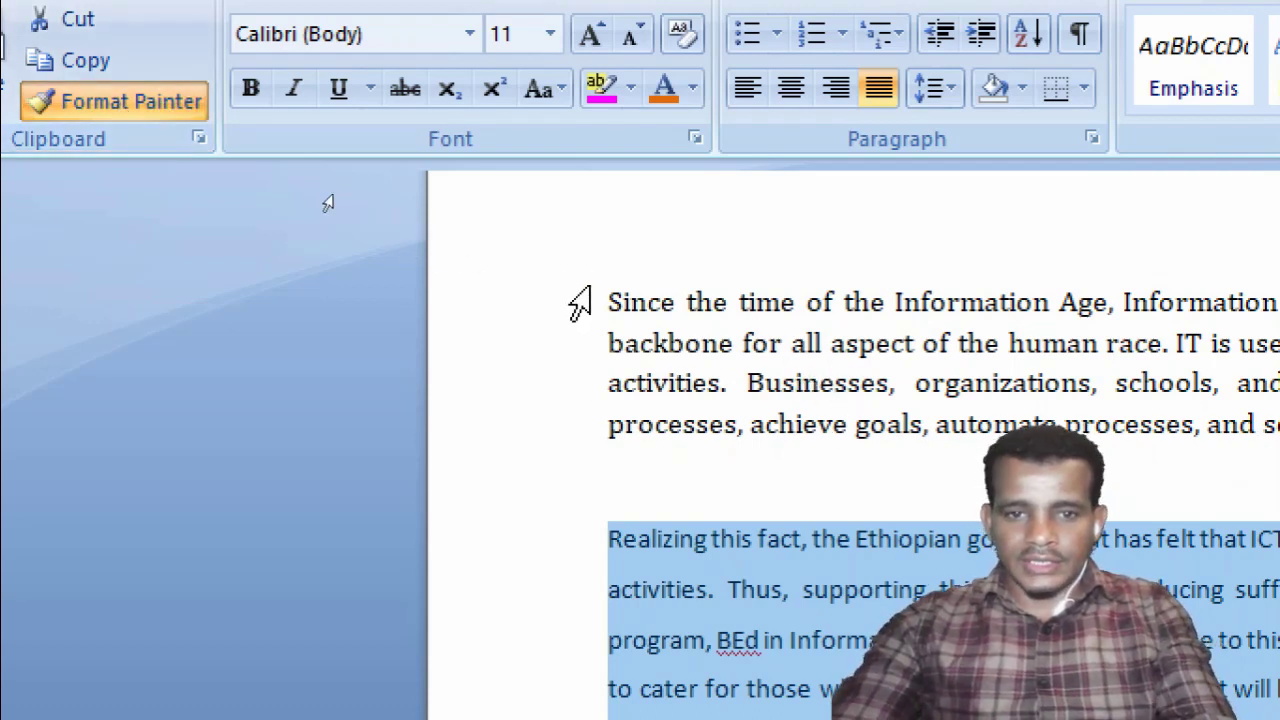
{"action": "left_click_drag", "start_coordinate": [607, 300], "coordinate": [1100, 421]}
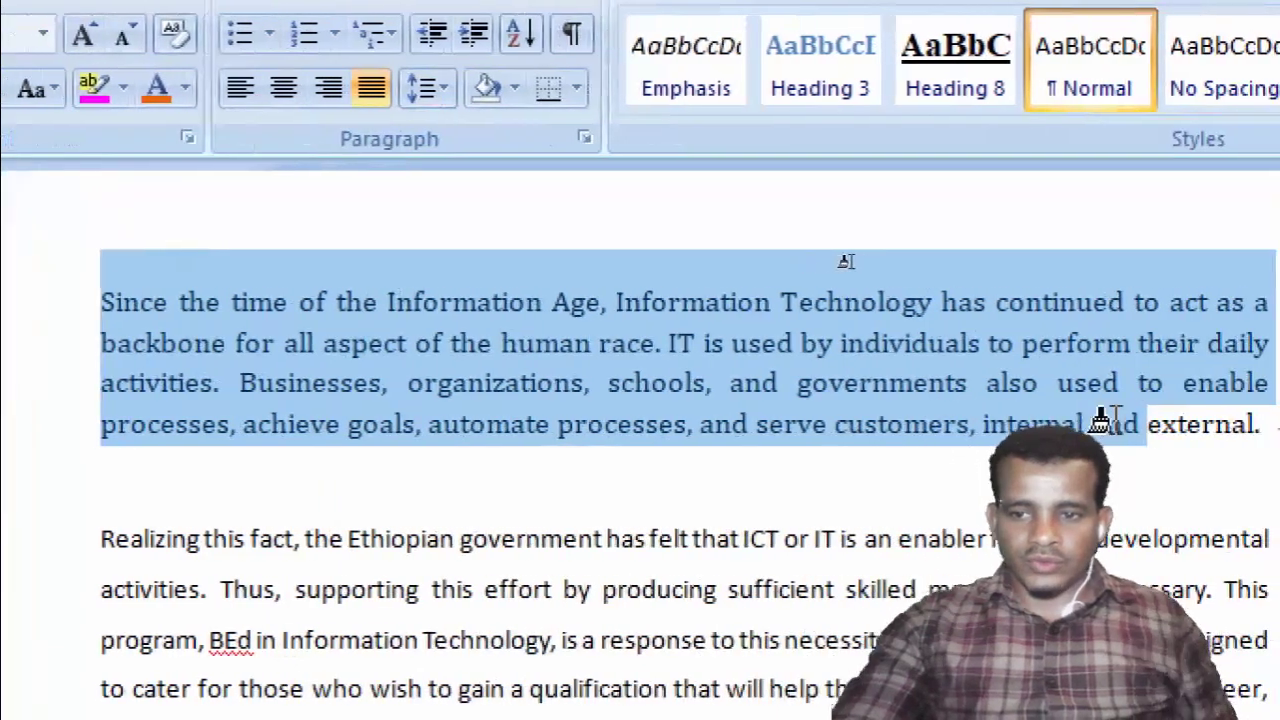
{"action": "left_click_drag", "start_coordinate": [1100, 421], "coordinate": [1110, 425]}
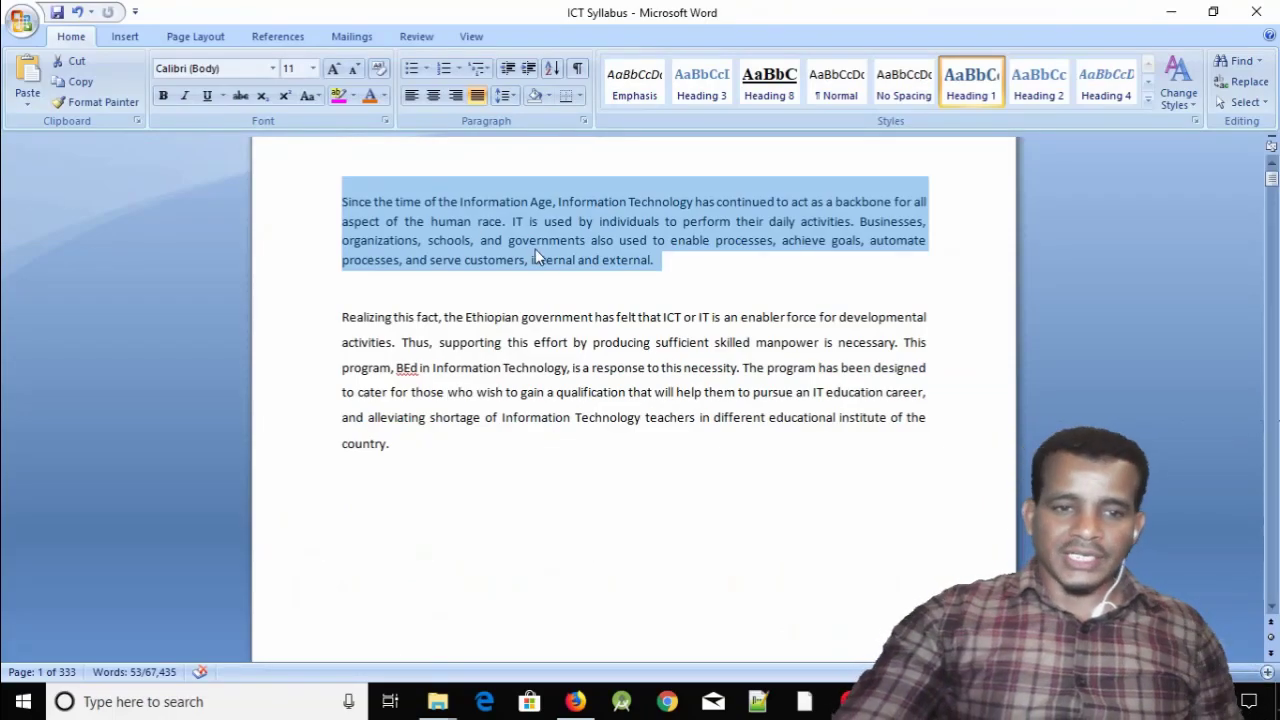
{"action": "scroll", "coordinate": [539, 251], "scroll_direction": "up", "scroll_amount": 3}
{"action": "scroll", "coordinate": [541, 253], "scroll_direction": "down", "scroll_amount": 2}
{"action": "scroll", "coordinate": [541, 253], "scroll_direction": "down", "scroll_amount": 3}
{"action": "scroll", "coordinate": [541, 253], "scroll_direction": "up", "scroll_amount": 3}
{"action": "scroll", "coordinate": [540, 255], "scroll_direction": "down", "scroll_amount": 3}
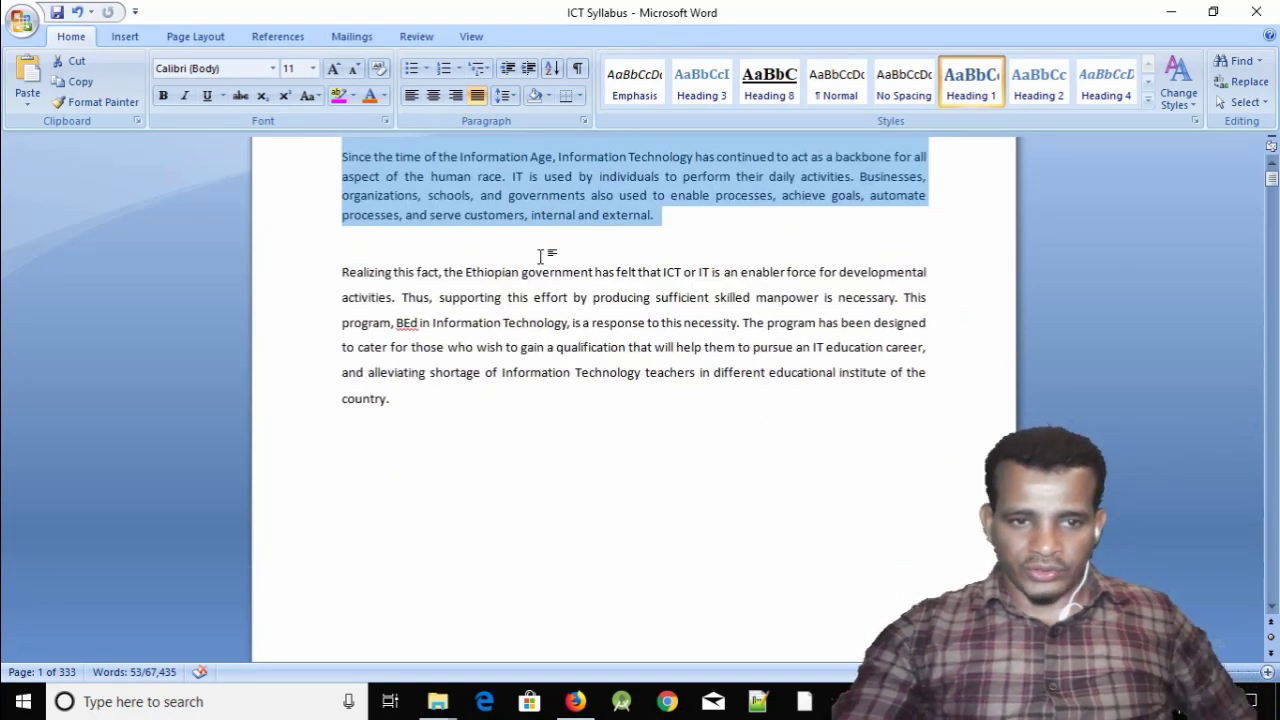
{"action": "scroll", "coordinate": [540, 257], "scroll_direction": "up", "scroll_amount": 3}
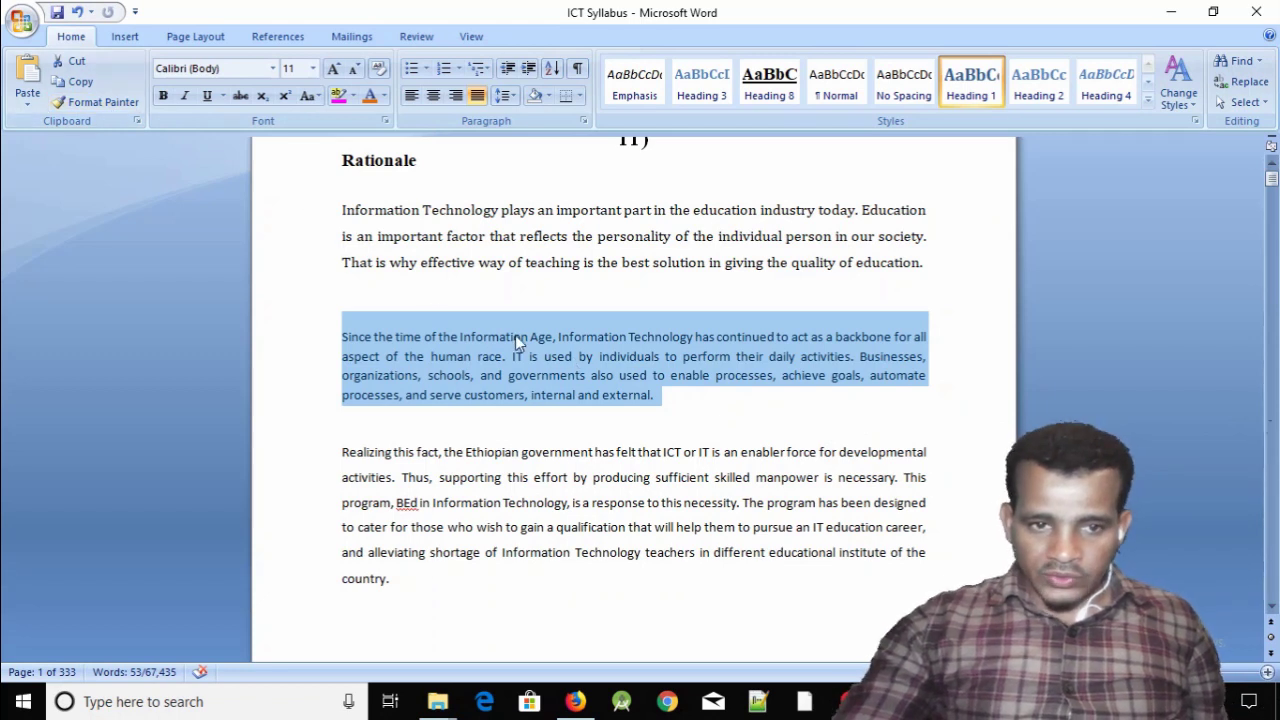
Remove the space before the 'Since the time' paragraph and delete the empty line above it
{"action": "left_click", "coordinate": [510, 96]}
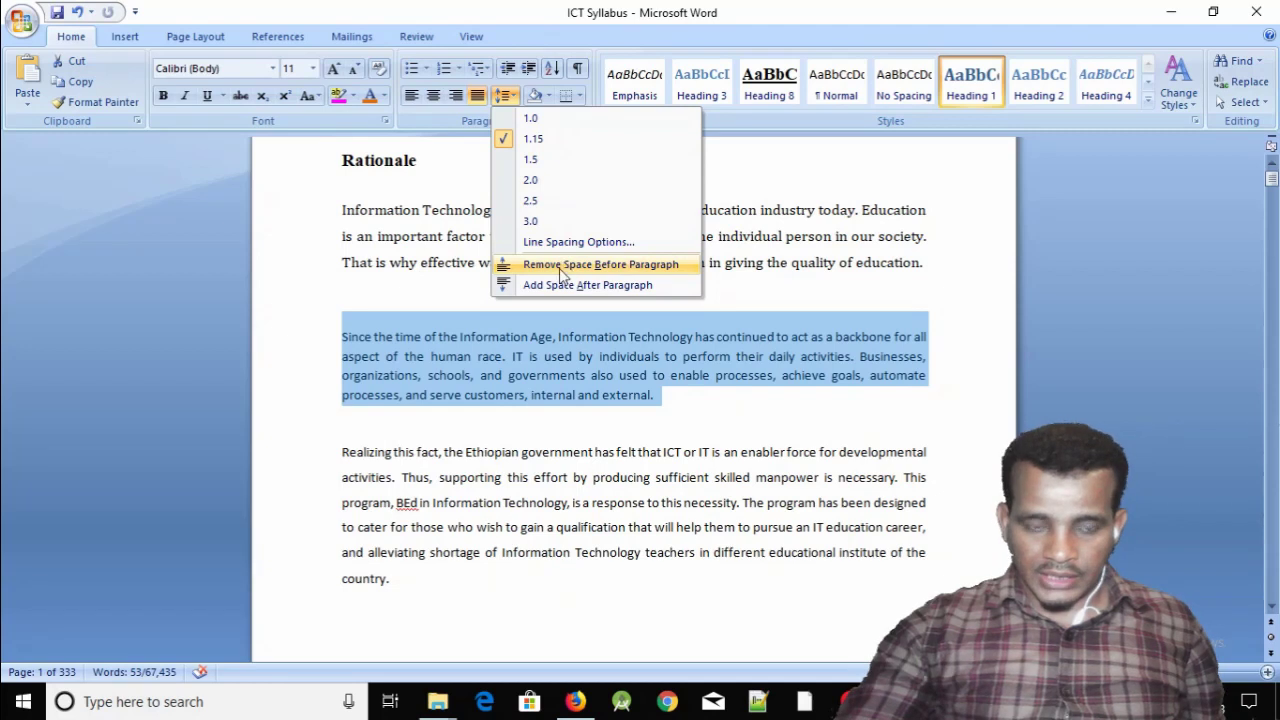
{"action": "left_click", "coordinate": [348, 337]}
{"action": "left_click_drag", "start_coordinate": [344, 337], "coordinate": [528, 338]}
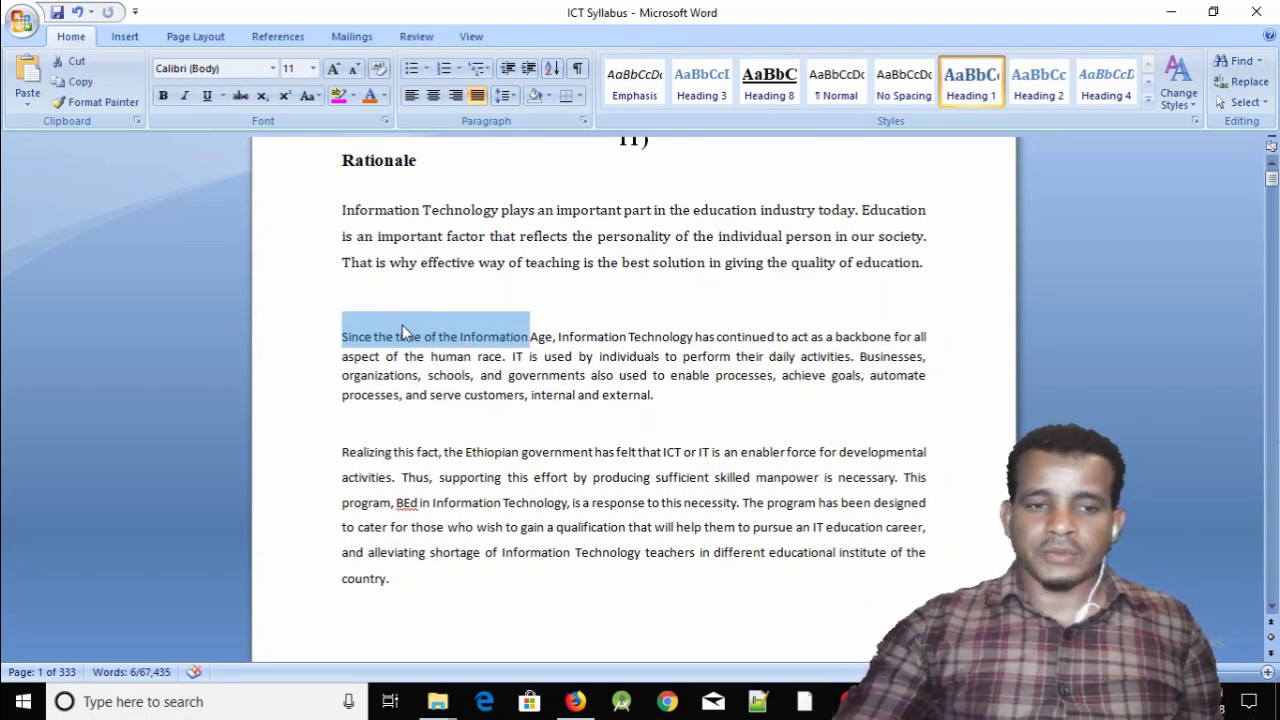
{"action": "left_click", "coordinate": [375, 357]}
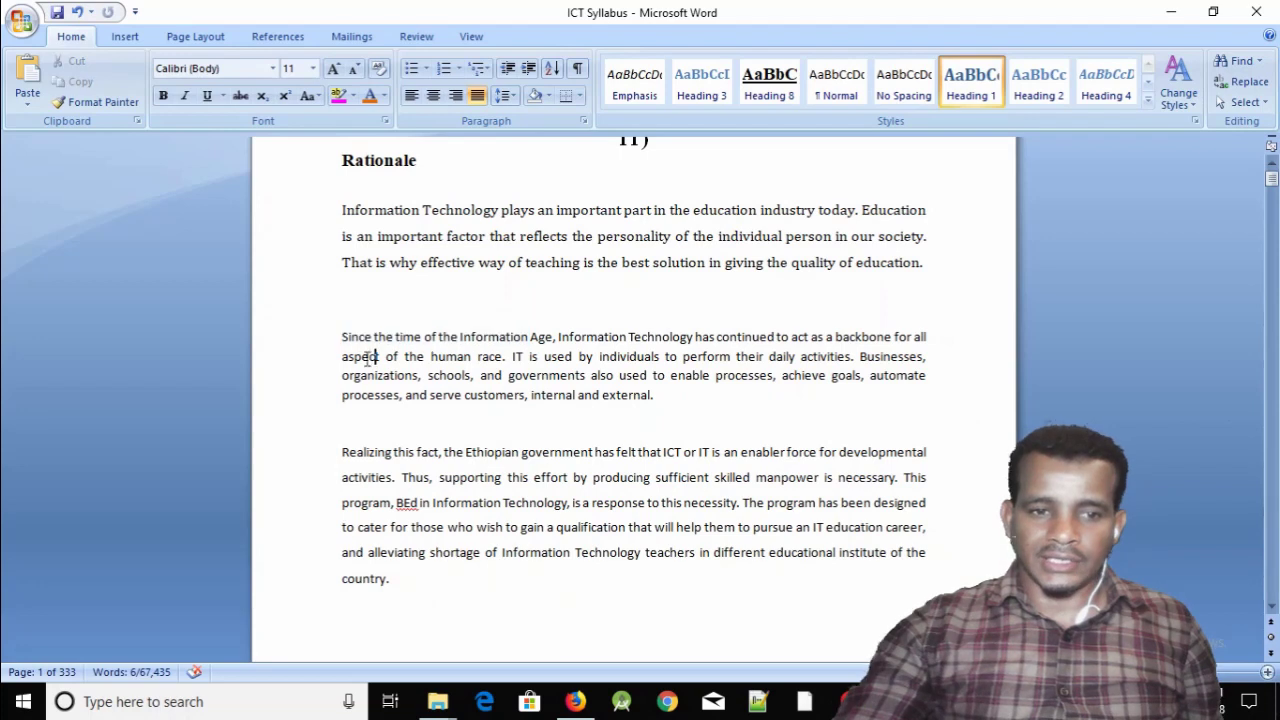
{"action": "left_click_drag", "start_coordinate": [343, 337], "coordinate": [666, 391]}
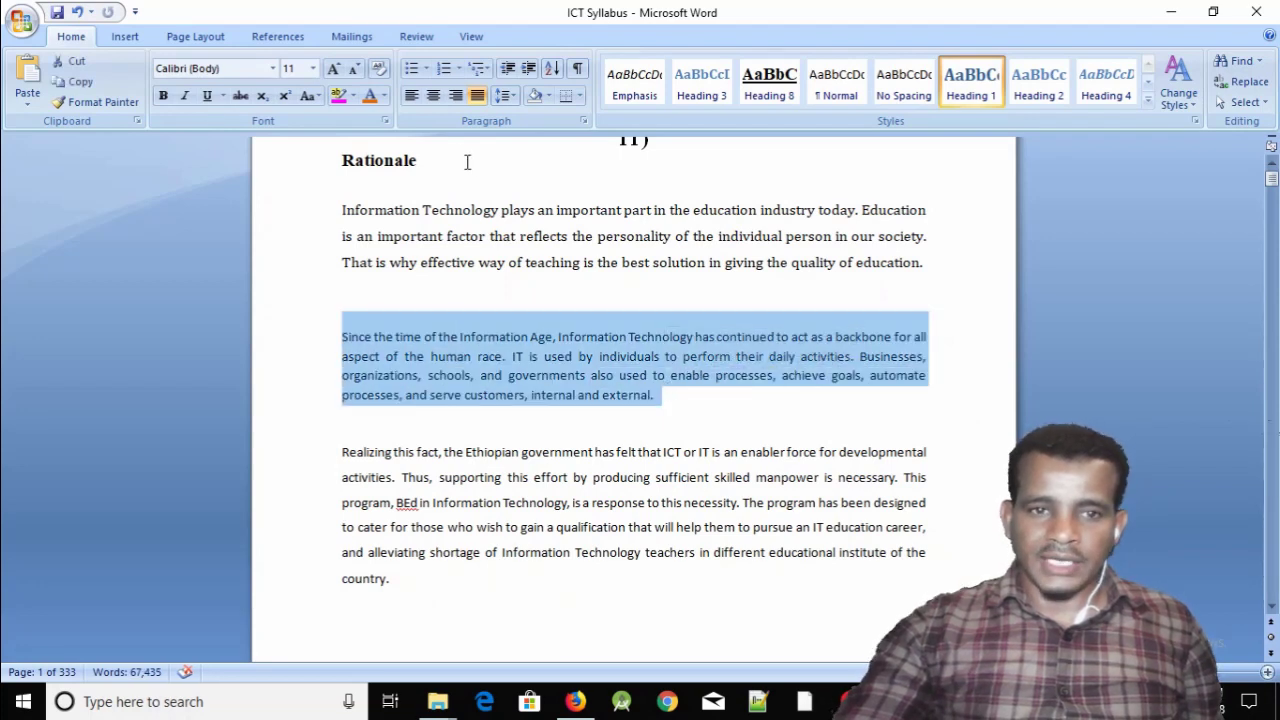
{"action": "left_click", "coordinate": [505, 95]}
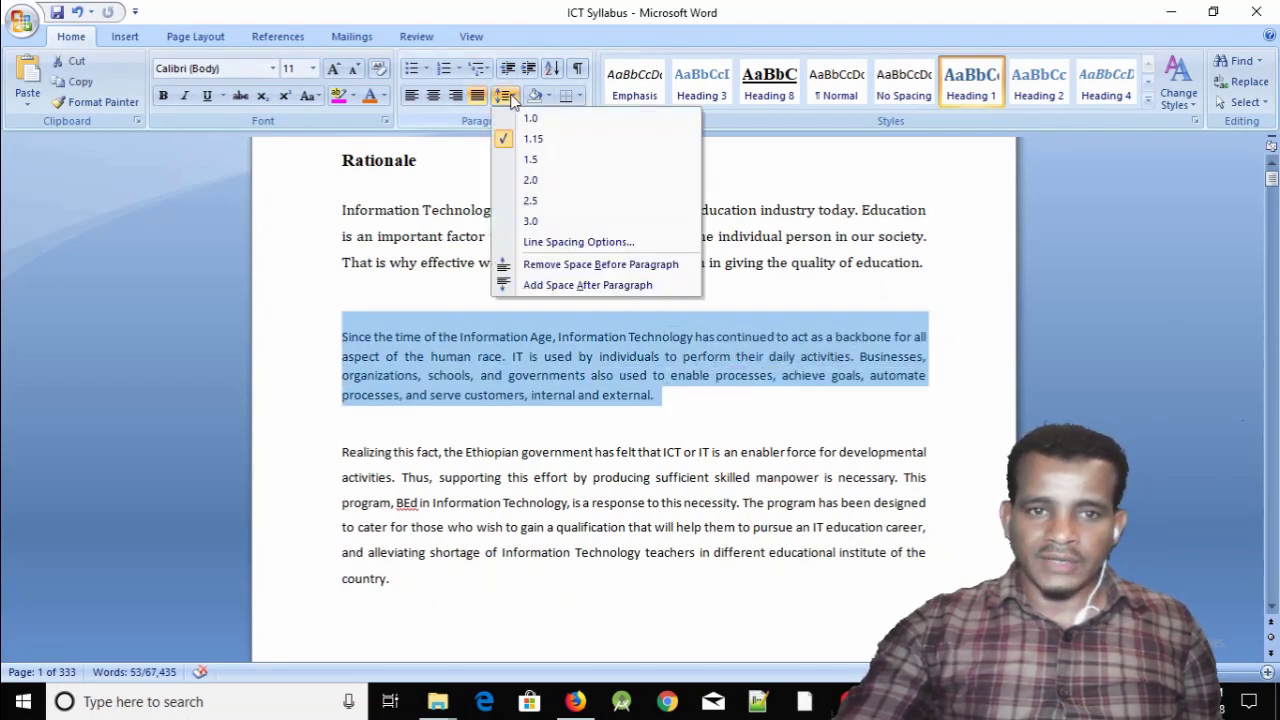
{"action": "left_click", "coordinate": [535, 272]}
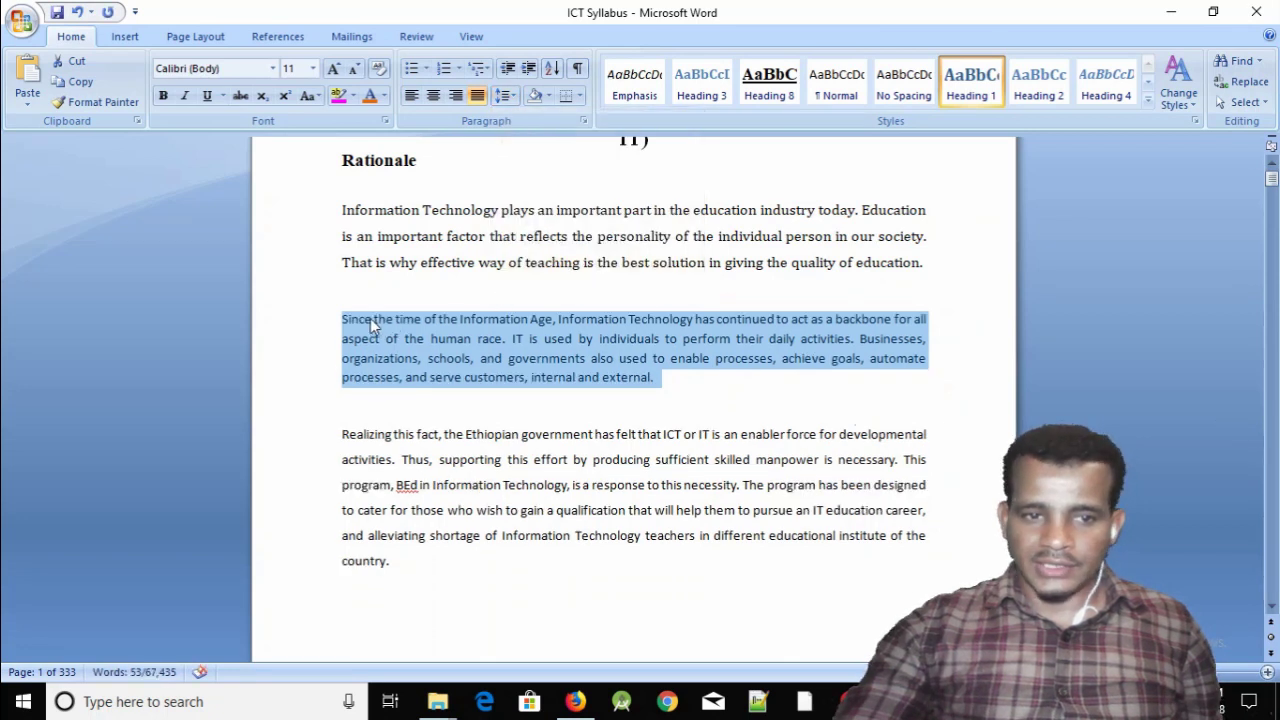
{"action": "left_click", "coordinate": [353, 292]}
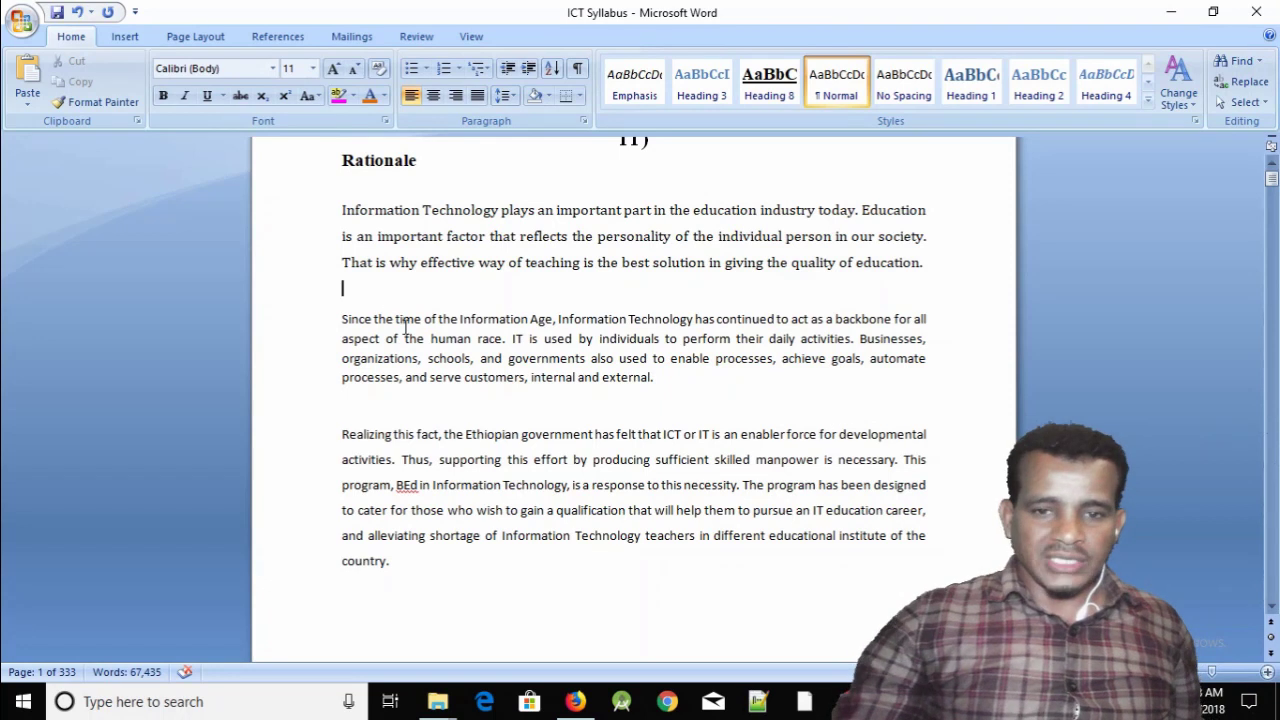
{"action": "key", "text": "Delete"}
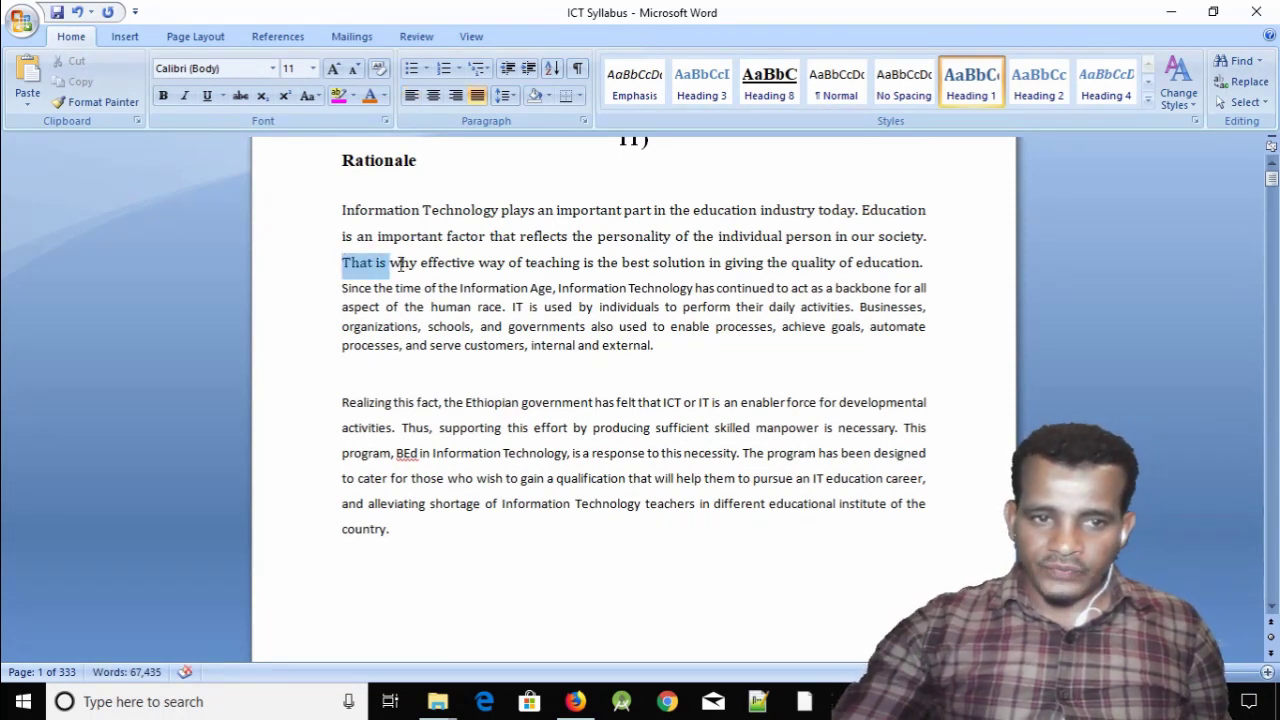
Add space after the Rationale paragraph
{"action": "left_click_drag", "start_coordinate": [341, 262], "coordinate": [430, 264]}
{"action": "left_click", "coordinate": [509, 100]}
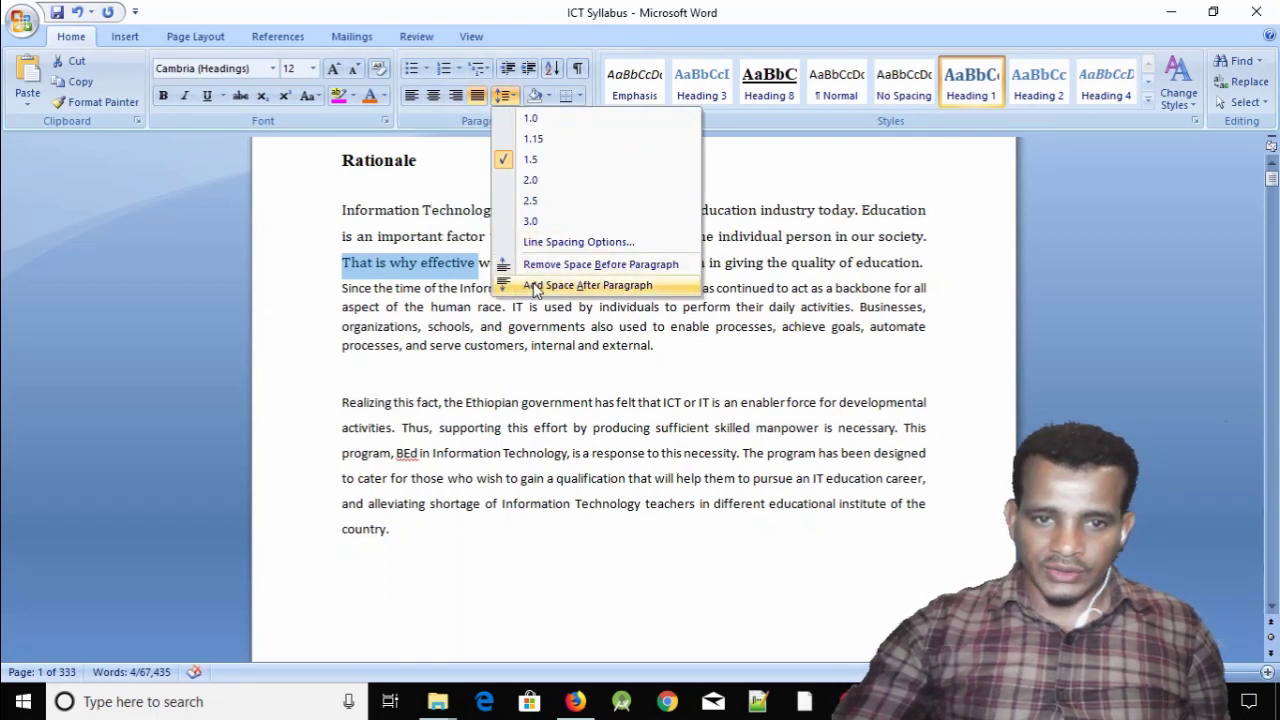
{"action": "left_click", "coordinate": [587, 285]}
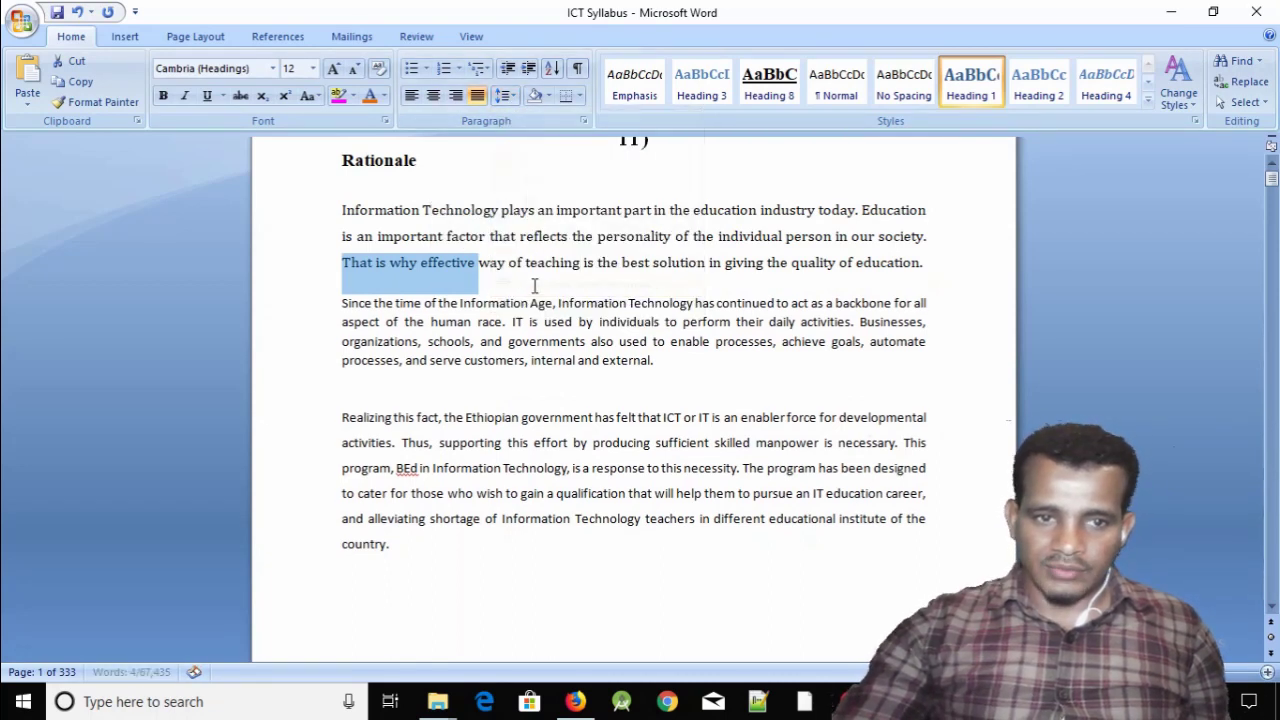
Add space after the 'Since the time' paragraph and delete the blank line below it
{"action": "left_click", "coordinate": [412, 304]}
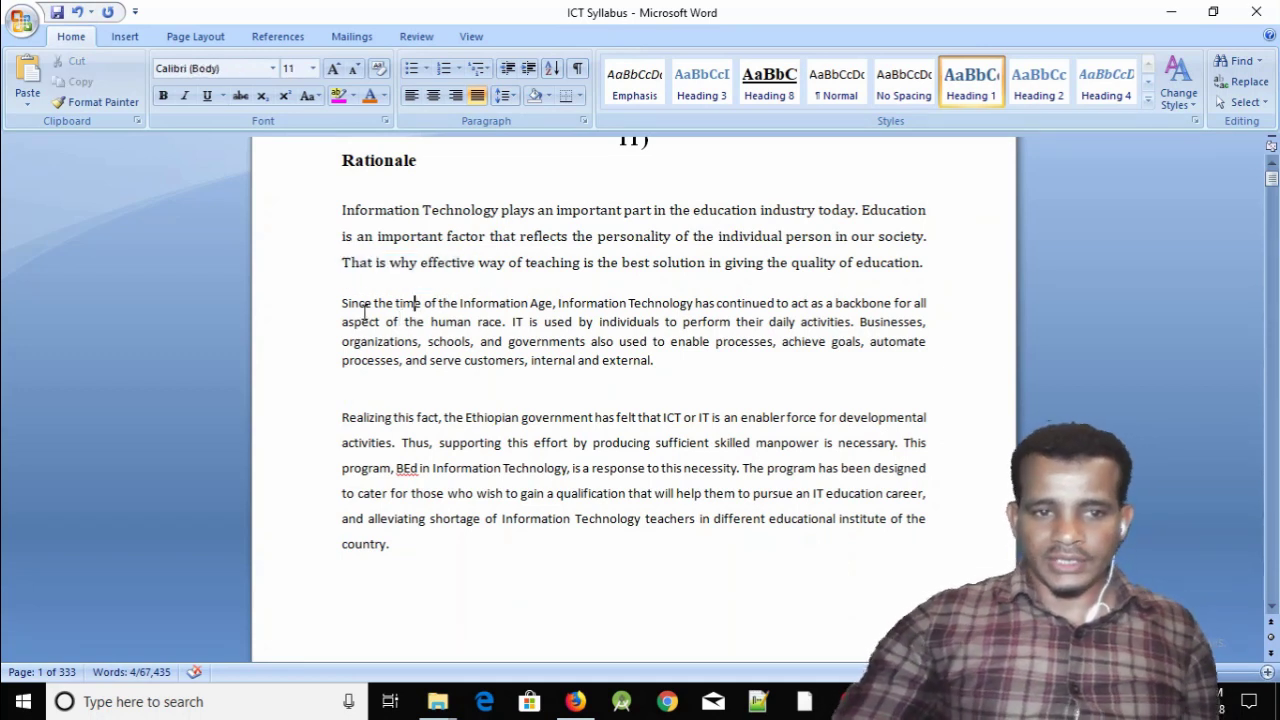
{"action": "left_click_drag", "start_coordinate": [342, 305], "coordinate": [525, 362]}
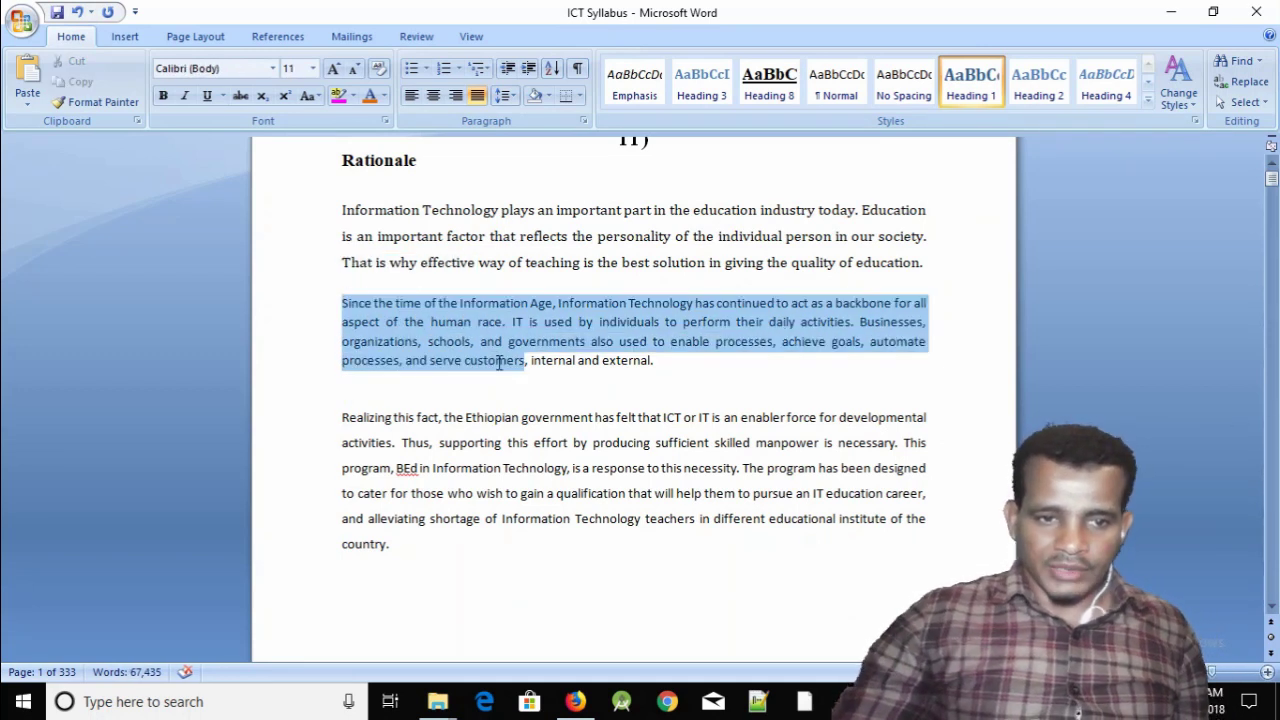
{"action": "left_click_drag", "start_coordinate": [525, 362], "coordinate": [660, 362]}
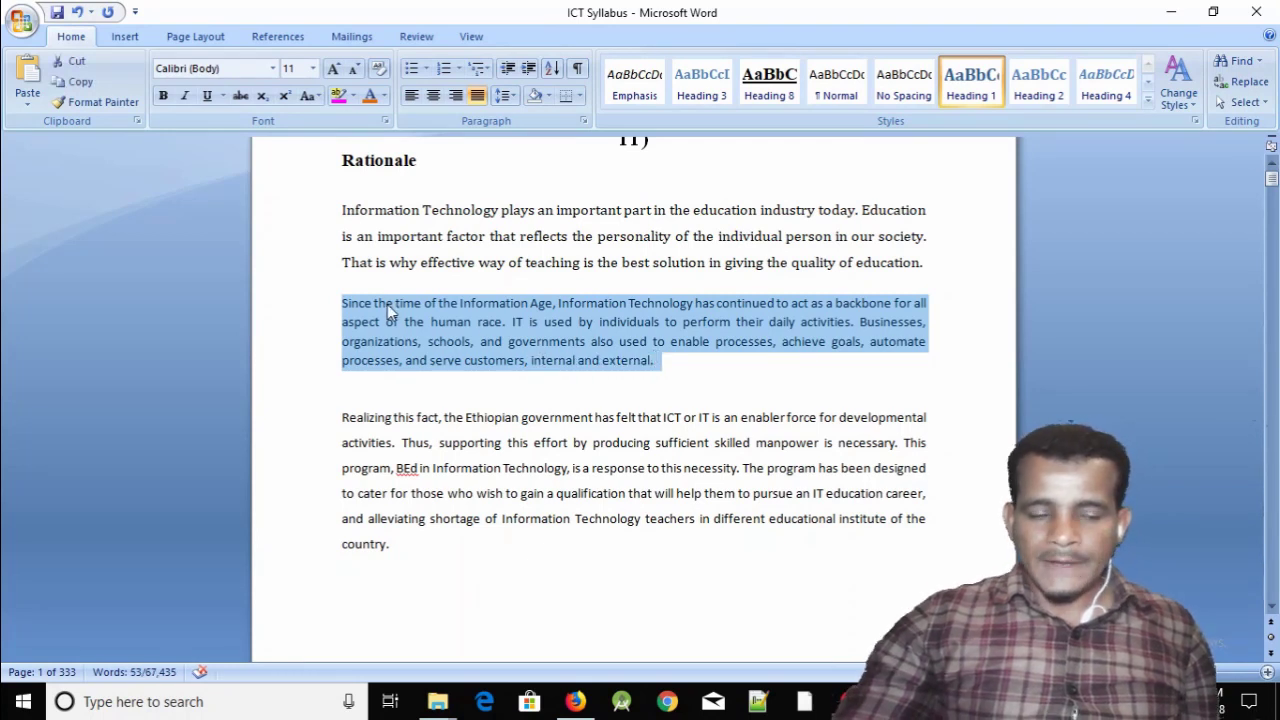
{"action": "left_click_drag", "start_coordinate": [342, 304], "coordinate": [647, 362]}
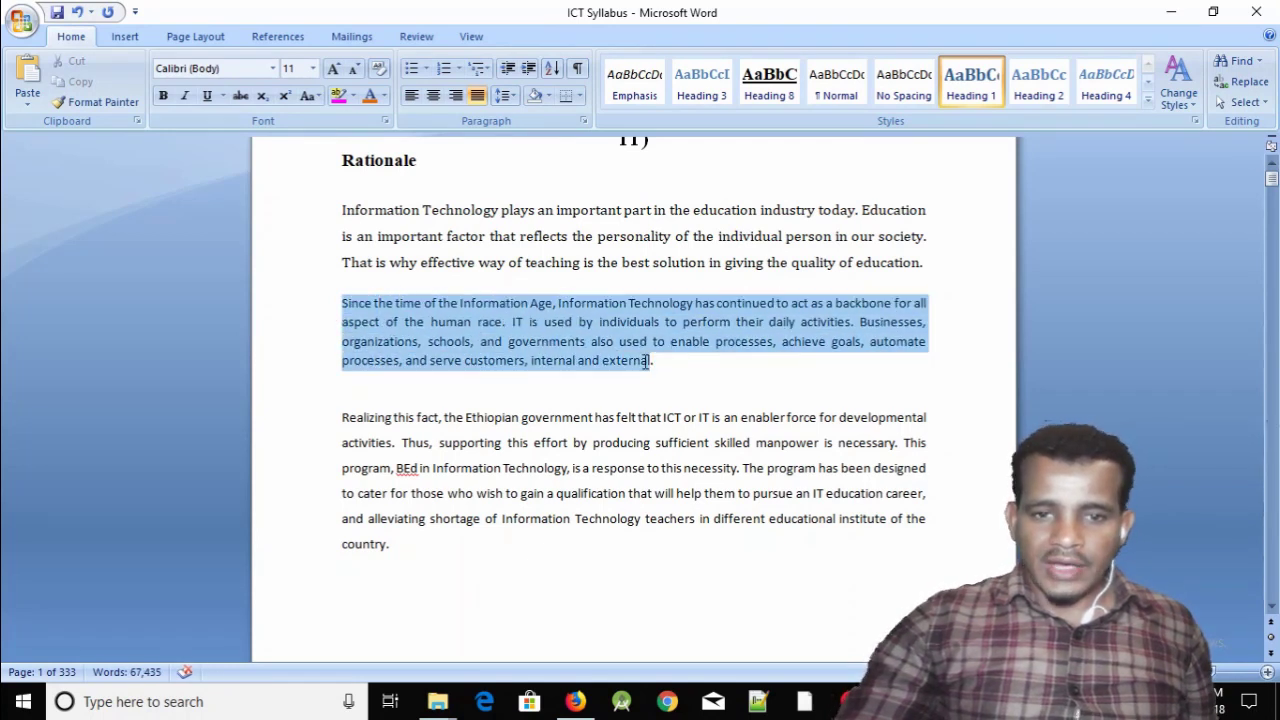
{"action": "left_click", "coordinate": [517, 100]}
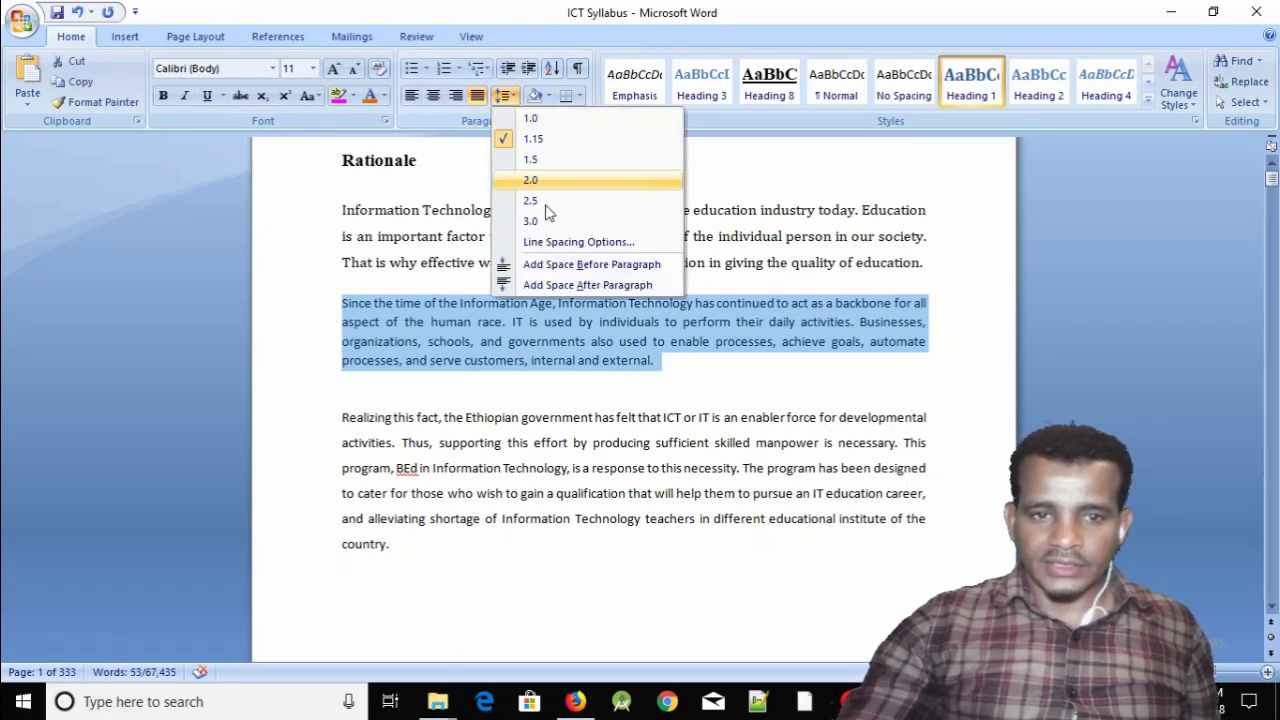
{"action": "left_click", "coordinate": [549, 286]}
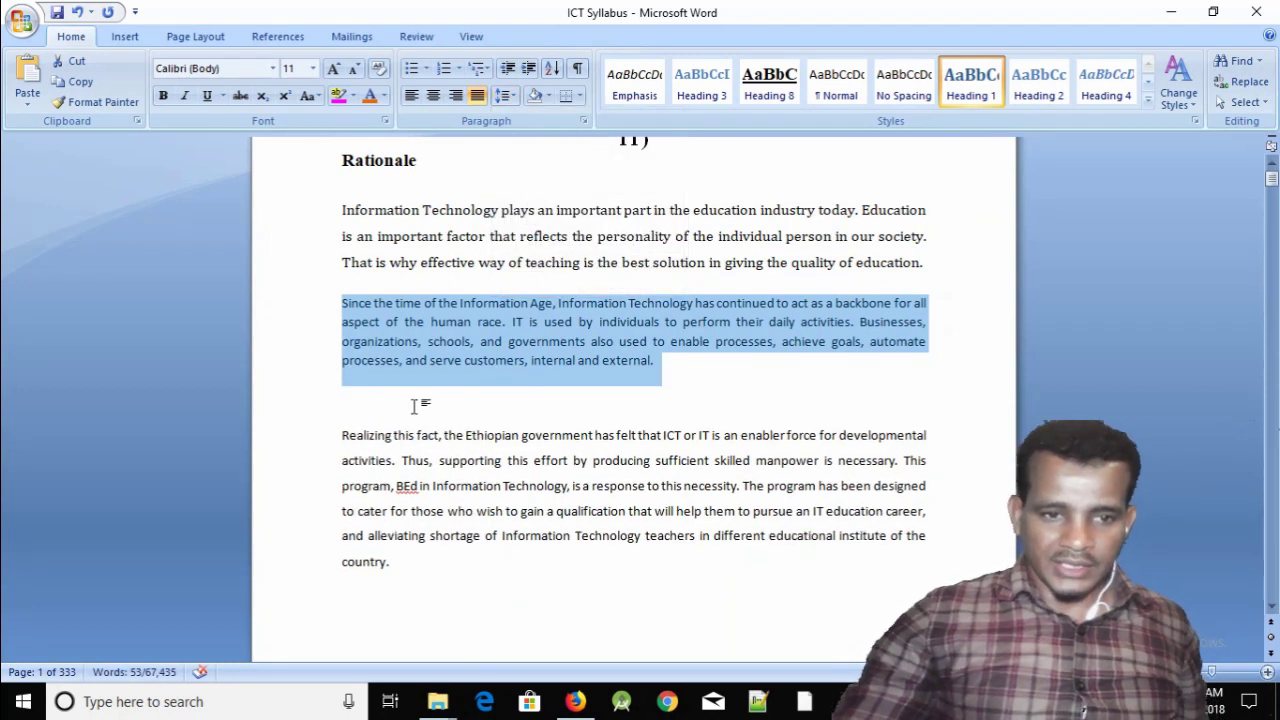
{"action": "left_click", "coordinate": [414, 405]}
{"action": "key", "text": "Delete"}
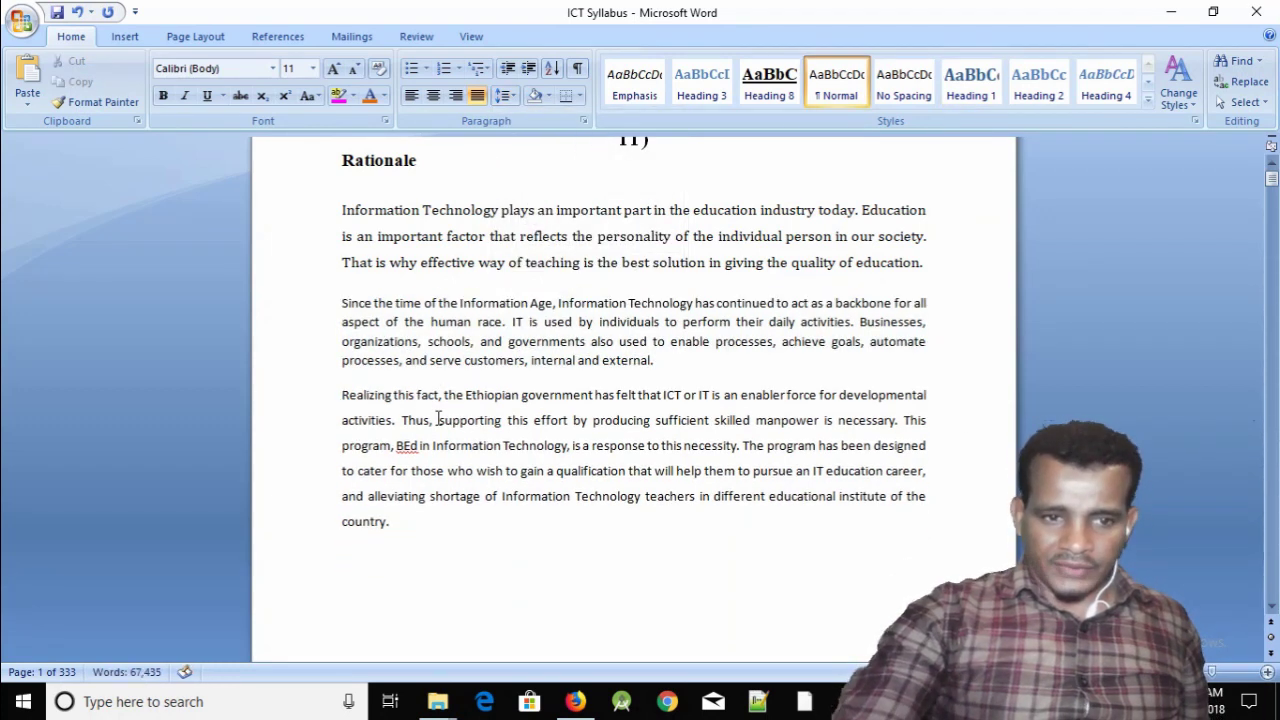
{"action": "left_click", "coordinate": [384, 380]}
{"action": "left_click_drag", "start_coordinate": [342, 360], "coordinate": [386, 360]}
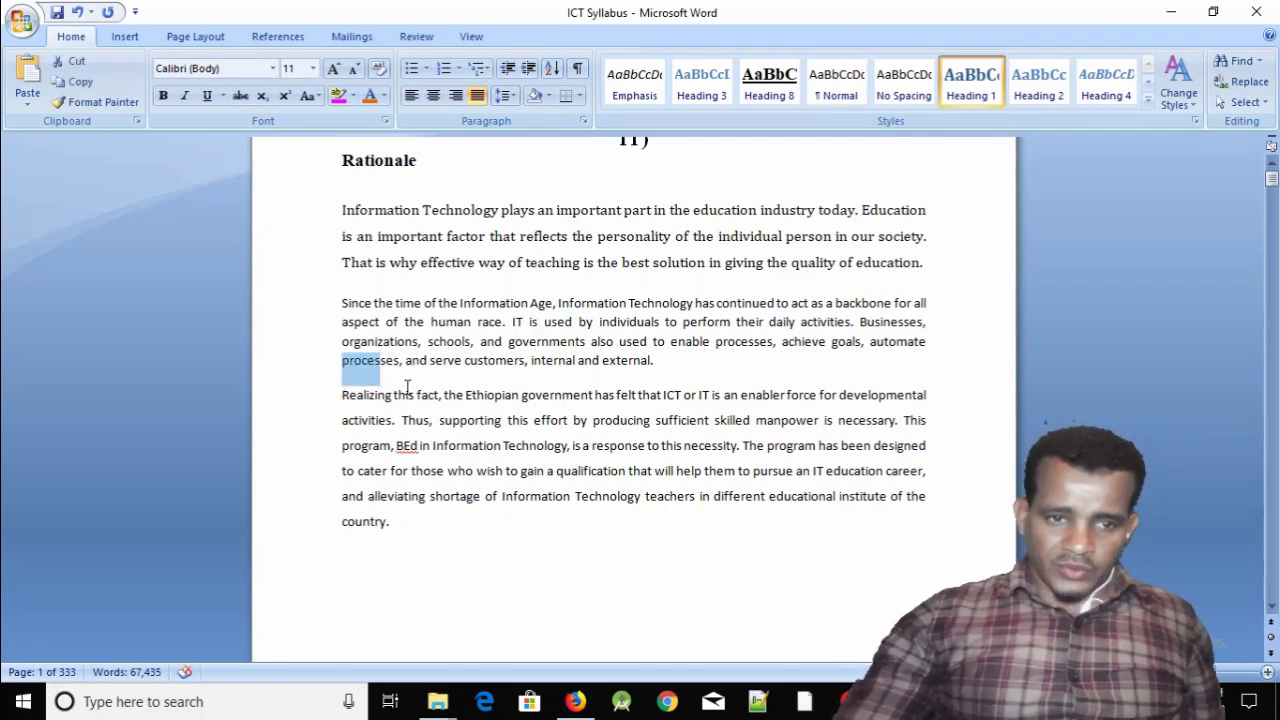
{"action": "left_click", "coordinate": [424, 360]}
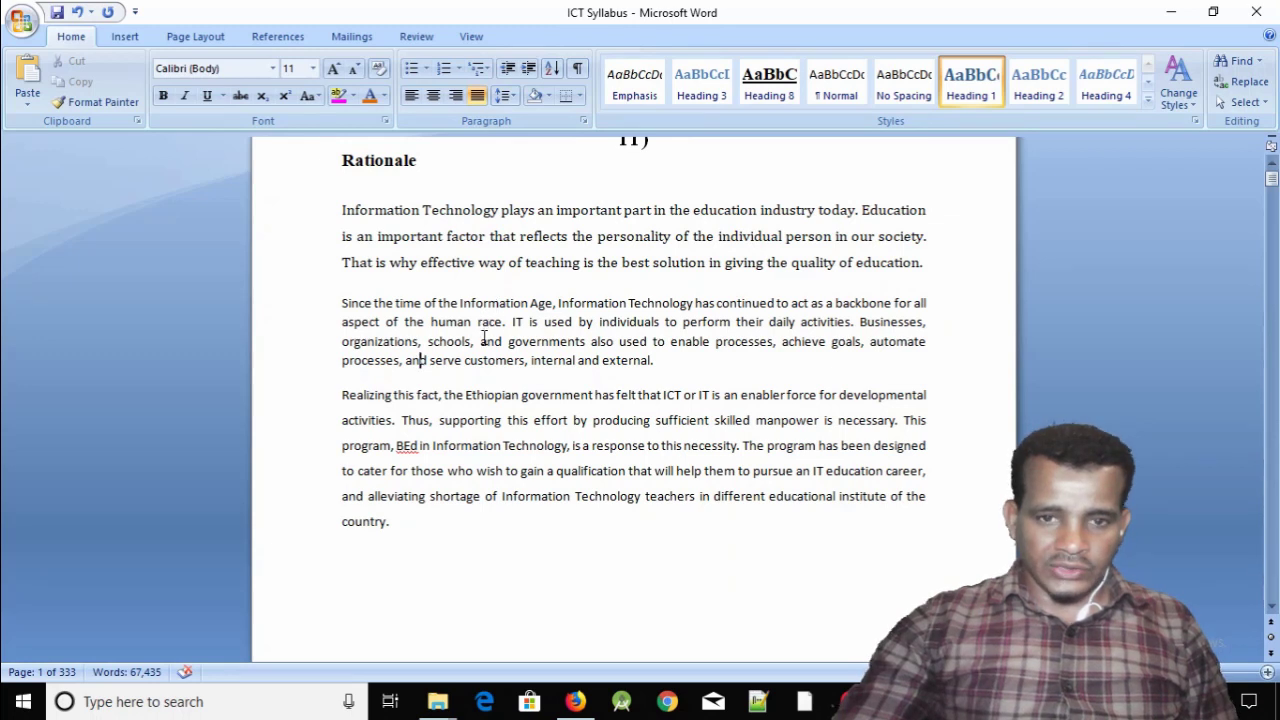
{"action": "left_click", "coordinate": [510, 97]}
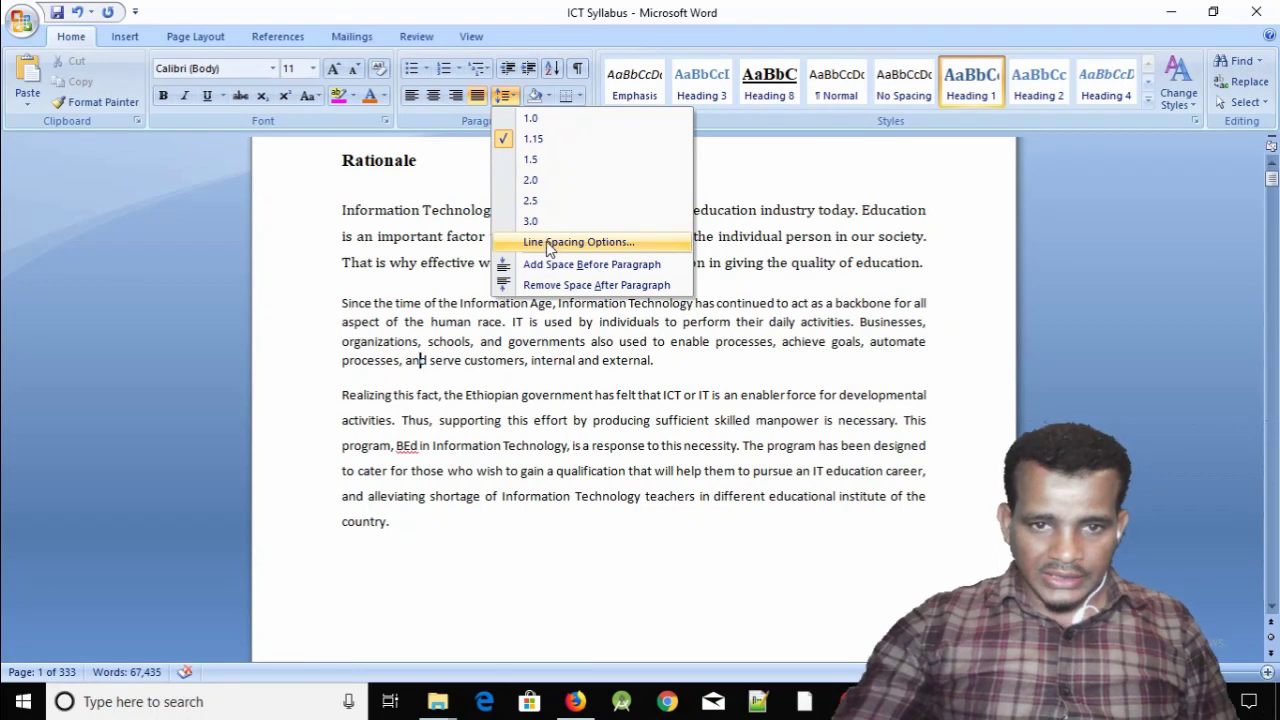
{"action": "left_click", "coordinate": [546, 241]}
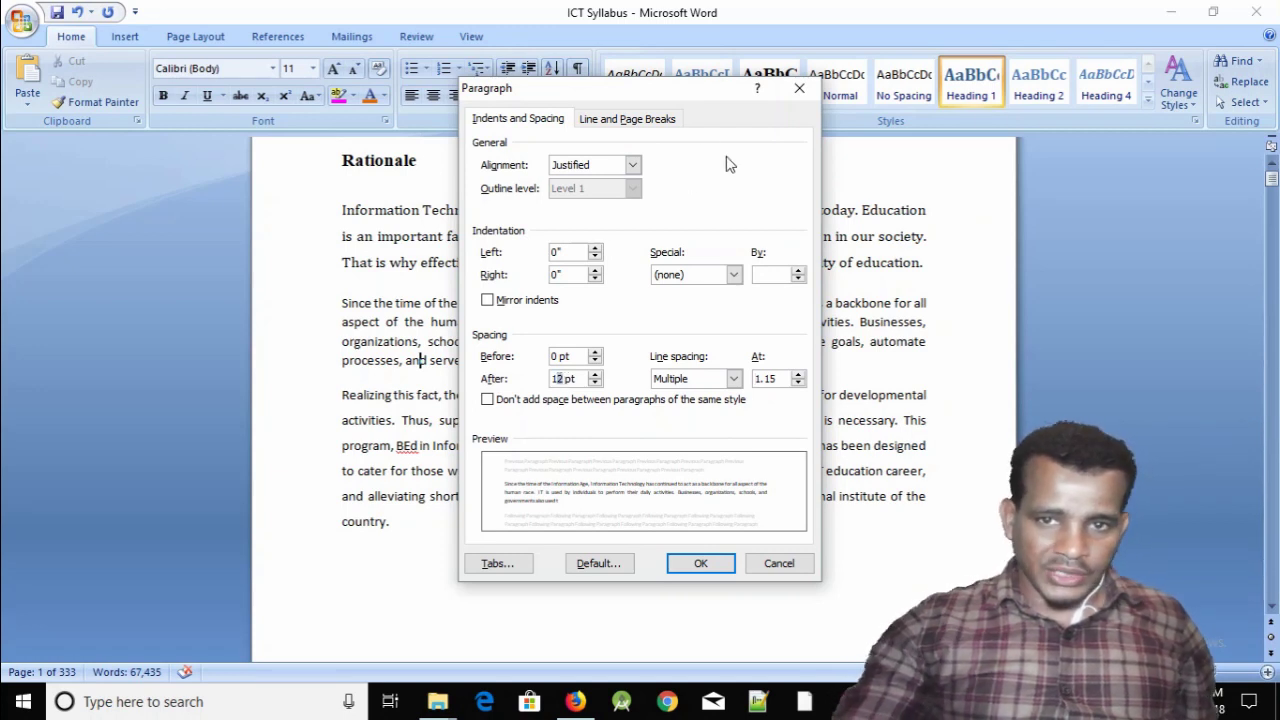
{"action": "left_click_drag", "start_coordinate": [689, 101], "coordinate": [794, 190]}
{"action": "left_click", "coordinate": [902, 177]}
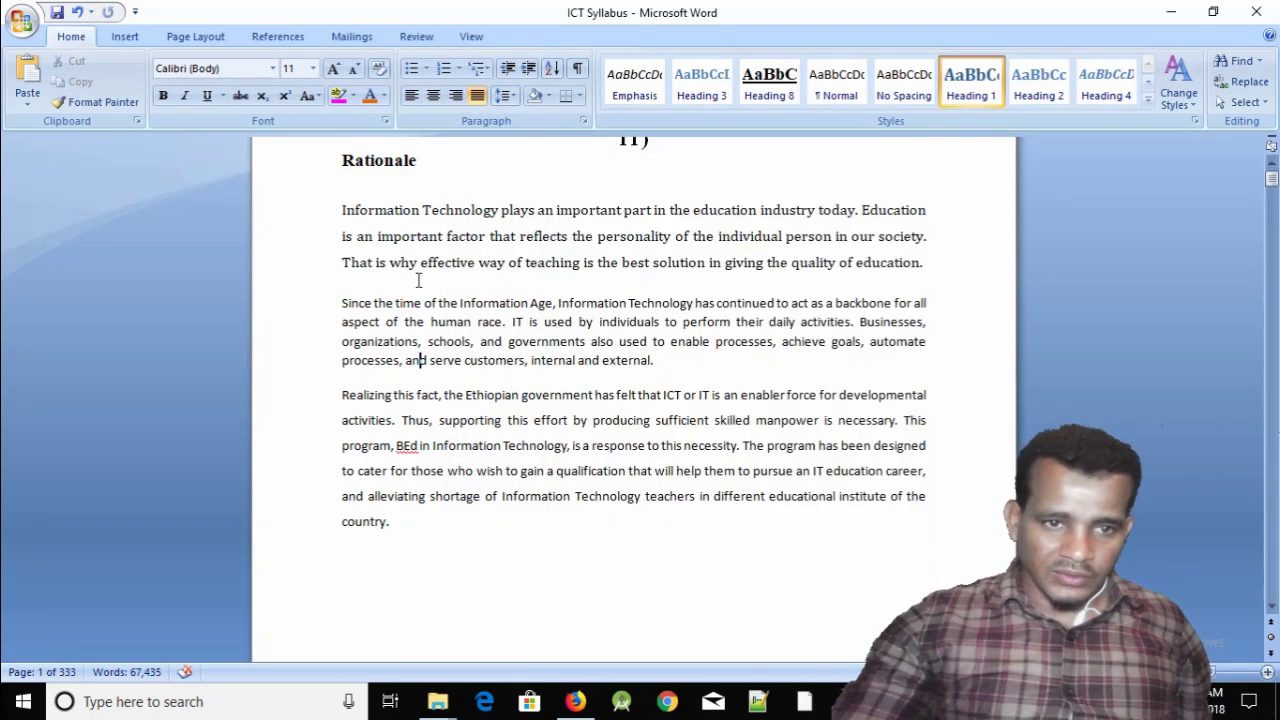
{"action": "left_click_drag", "start_coordinate": [343, 306], "coordinate": [463, 364]}
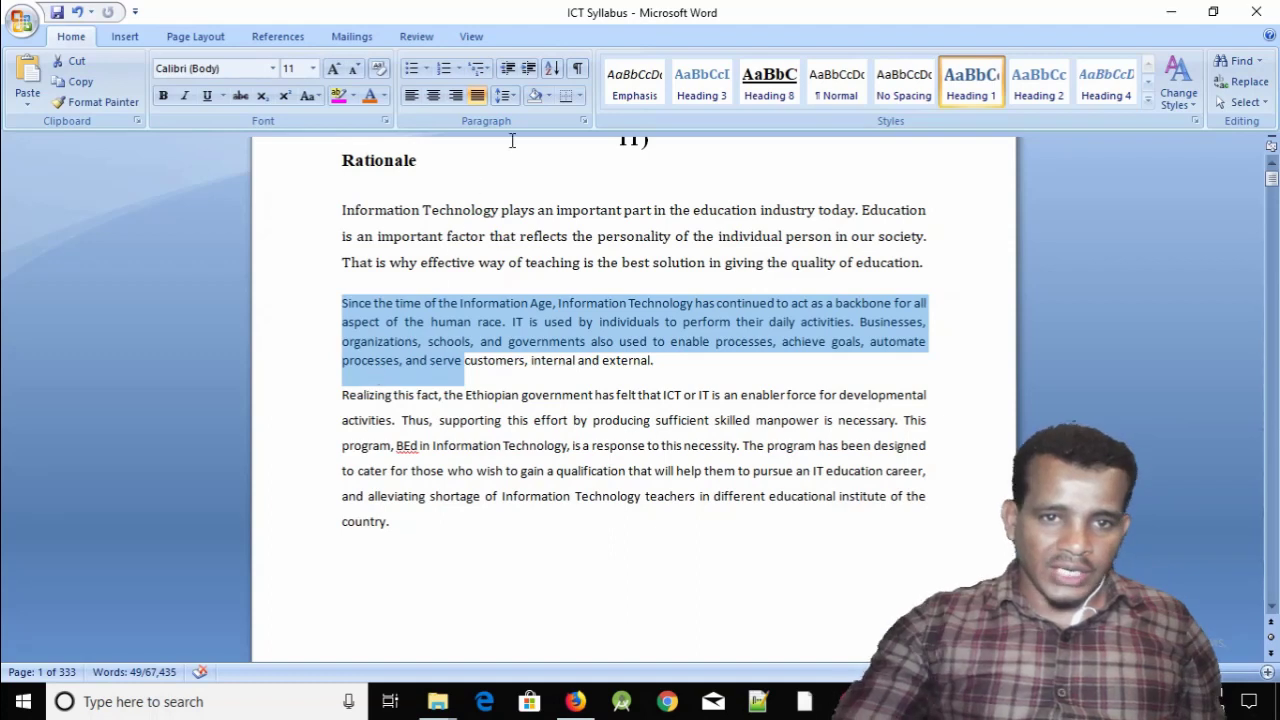
Set the paragraph's spacing after to 20 pt in Line Spacing Options
{"action": "left_click", "coordinate": [506, 95]}
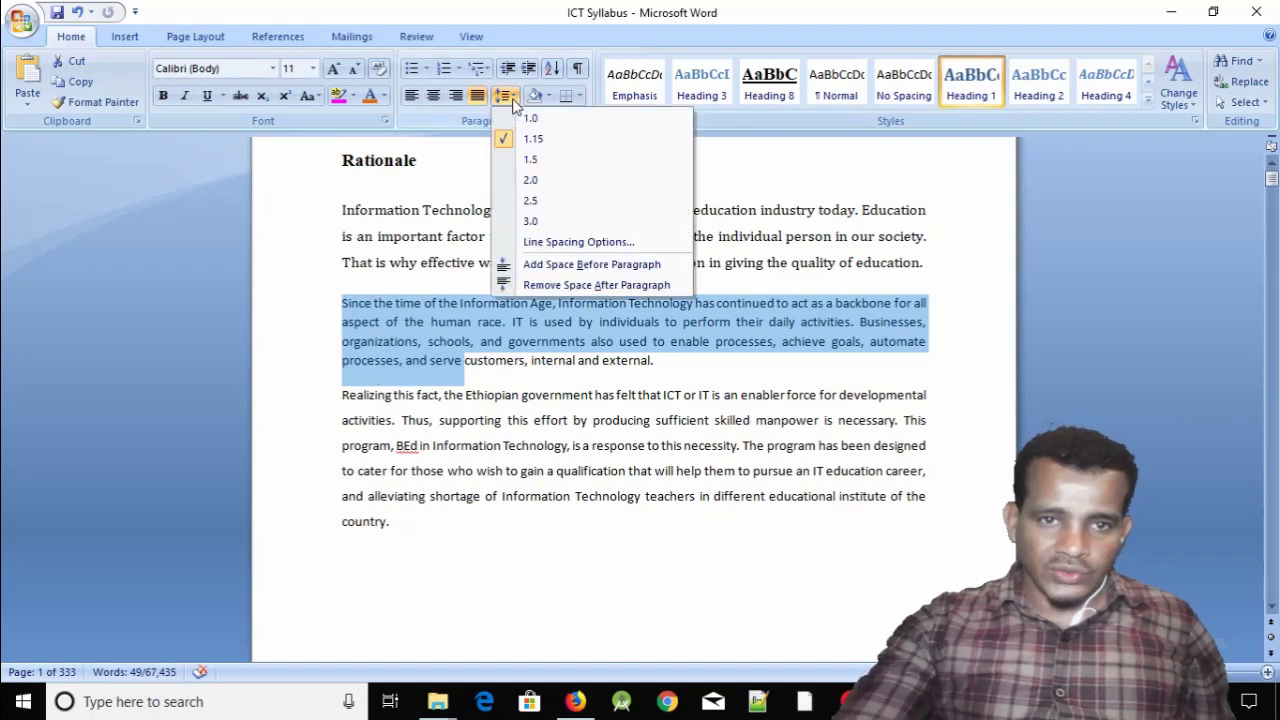
{"action": "left_click", "coordinate": [530, 242]}
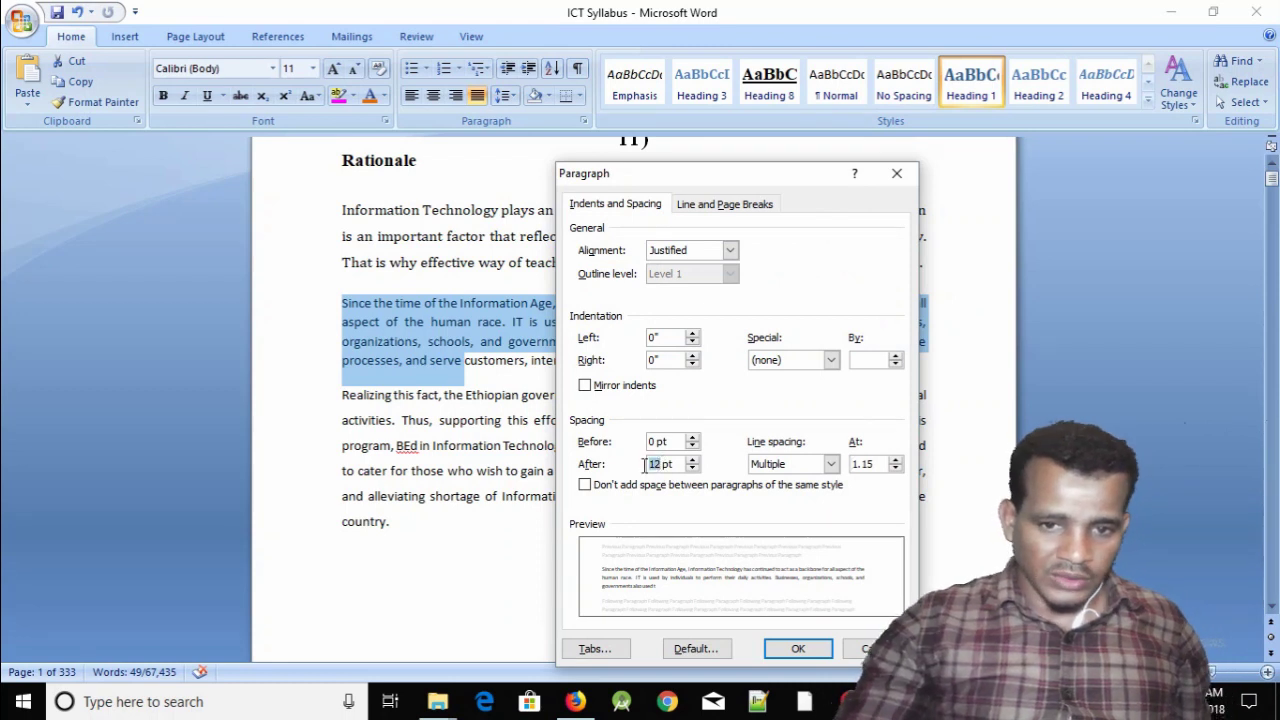
{"action": "type", "text": "20"}
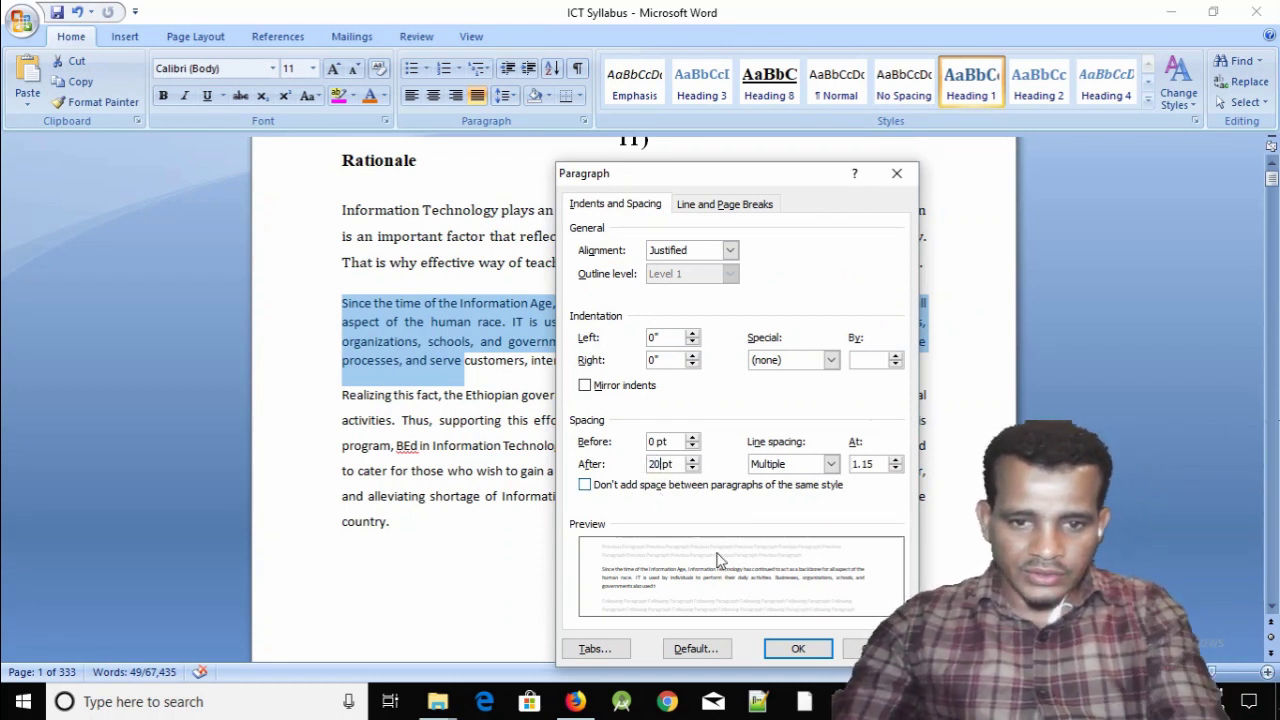
{"action": "left_click", "coordinate": [798, 649]}
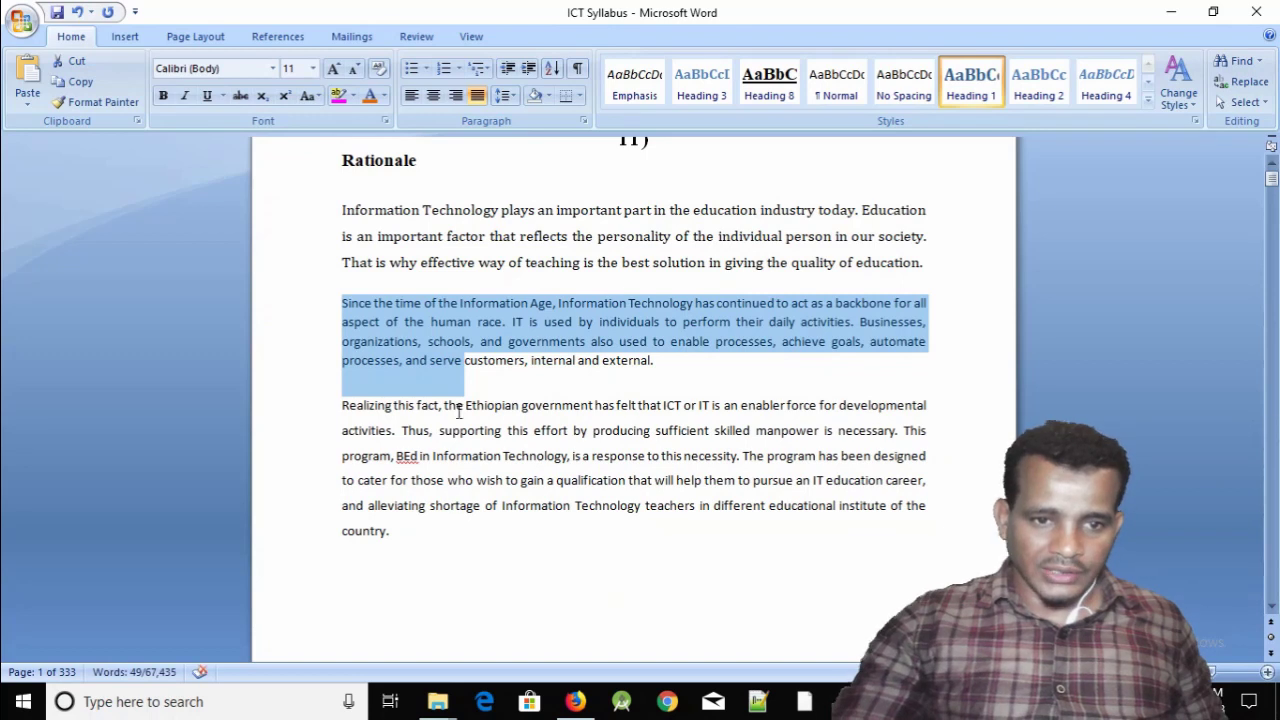
Reset spacing after to 12 pt and choose a much wider line spacing type
{"action": "right_click", "coordinate": [415, 360]}
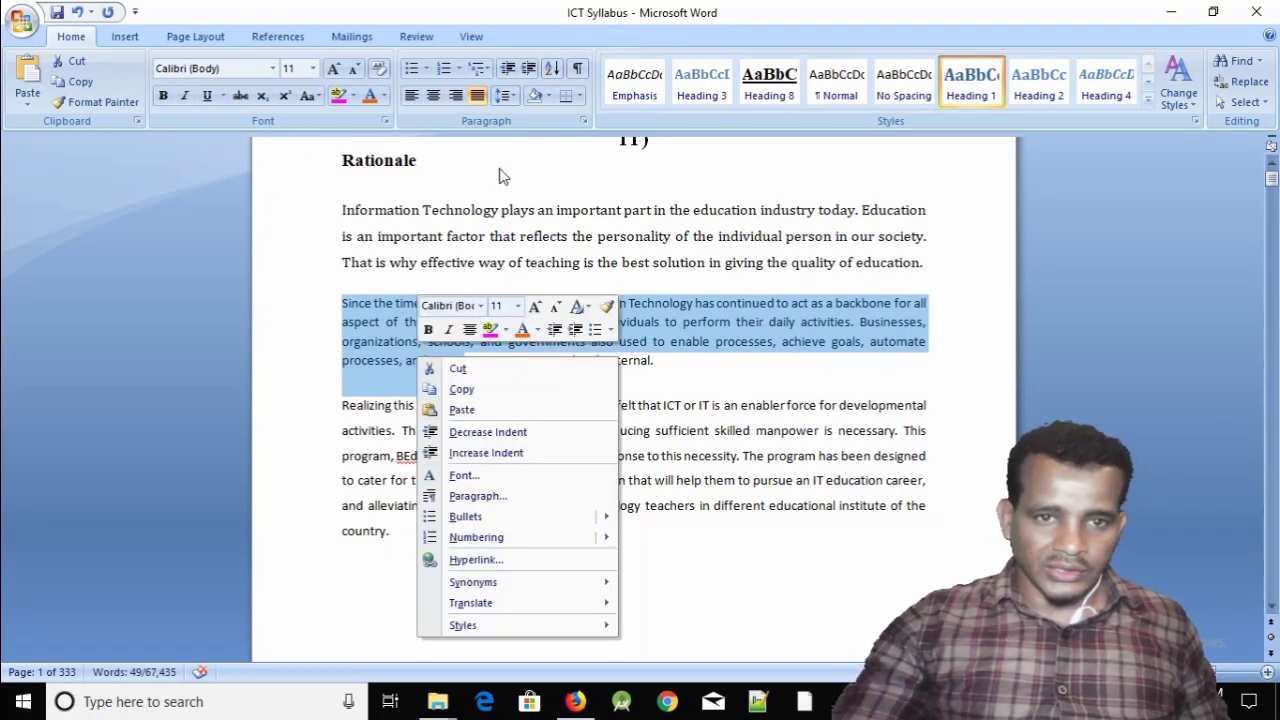
{"action": "left_click", "coordinate": [506, 96]}
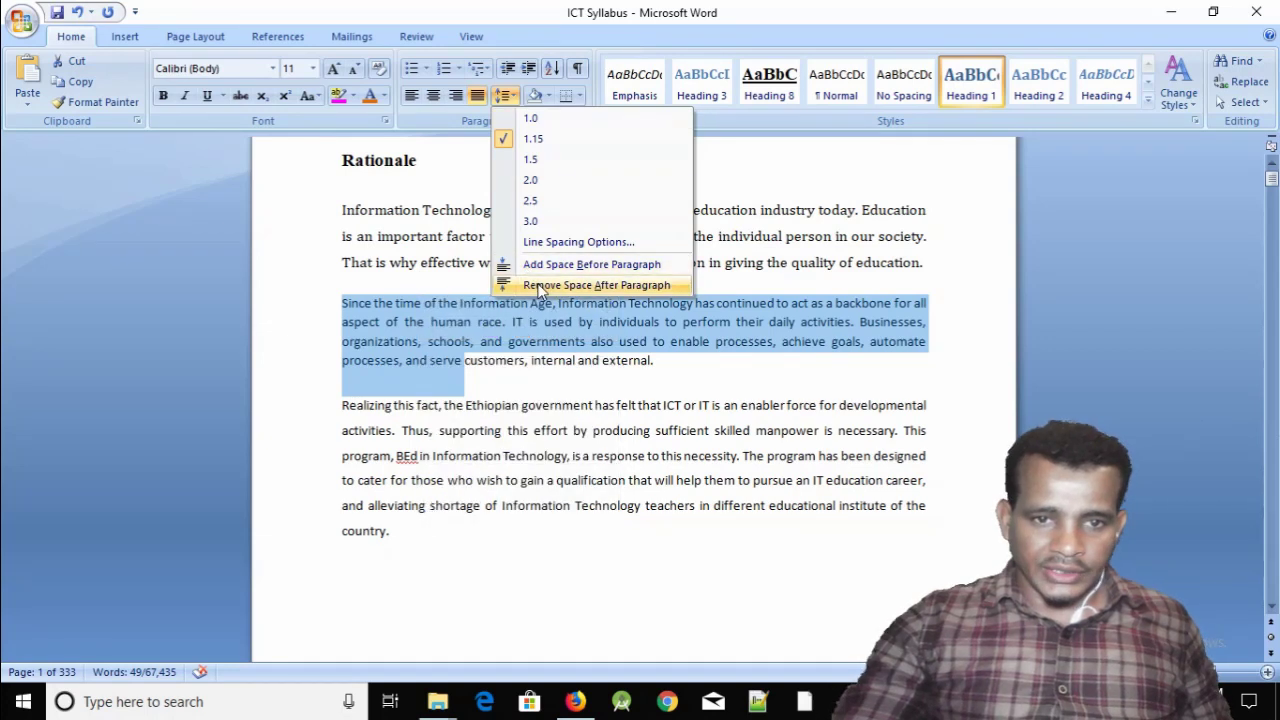
{"action": "left_click", "coordinate": [541, 242]}
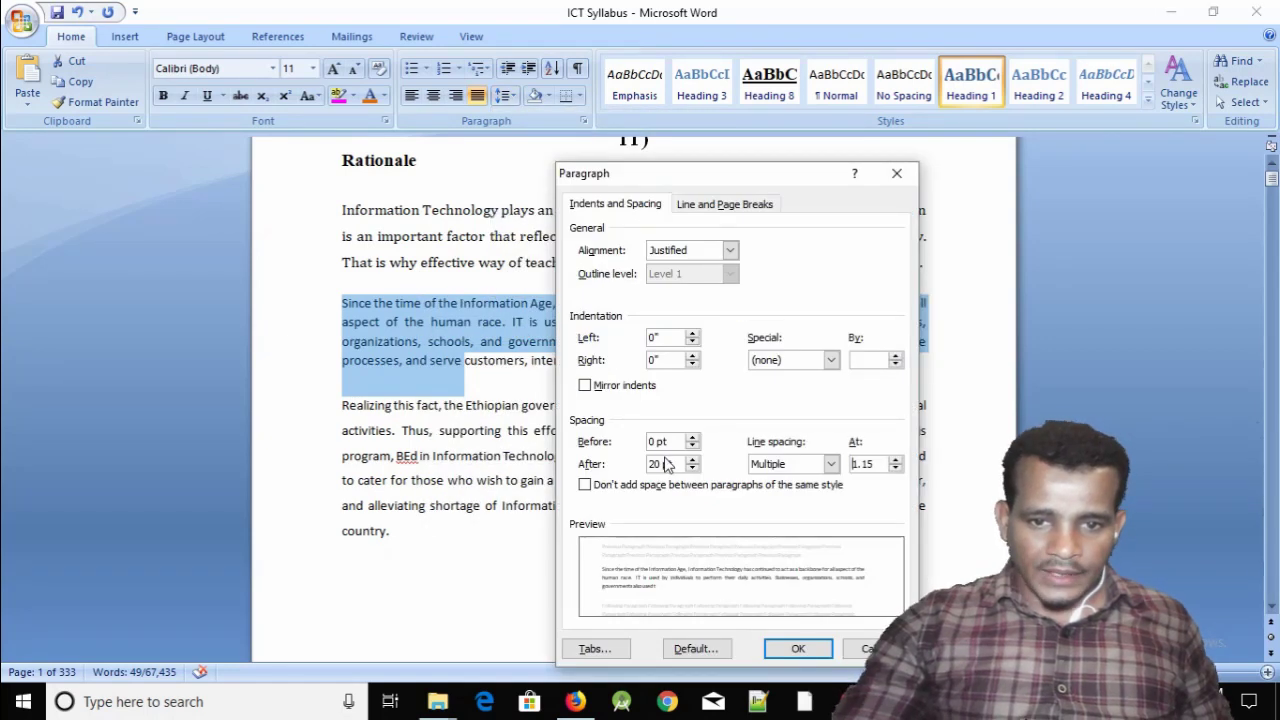
{"action": "double_click", "coordinate": [663, 464]}
{"action": "type", "text": "12pt"}
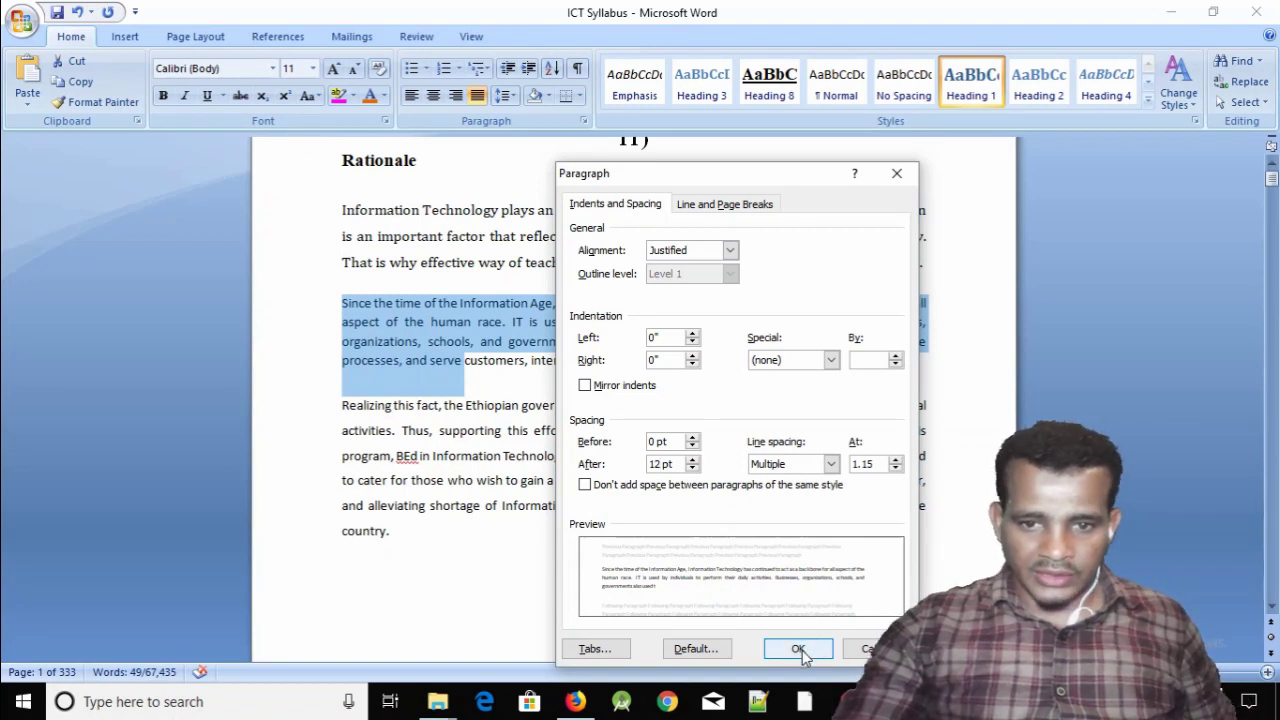
{"action": "left_click", "coordinate": [831, 464]}
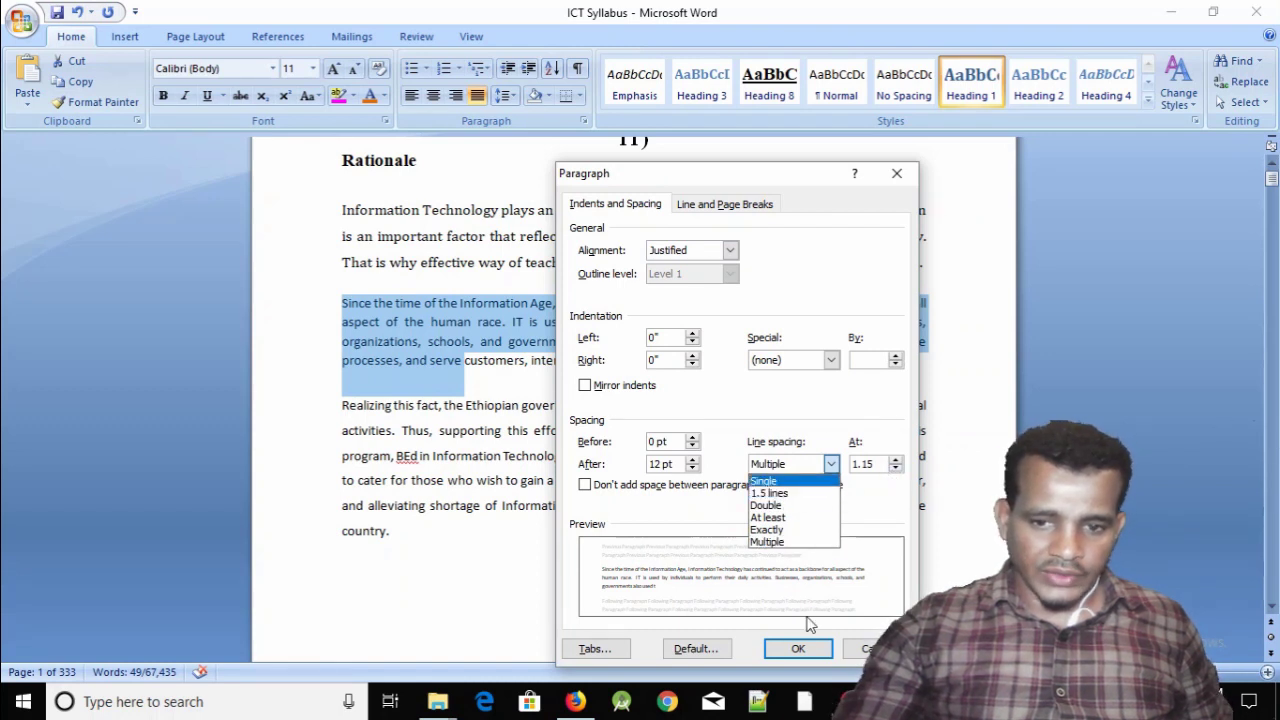
{"action": "left_click", "coordinate": [798, 648]}
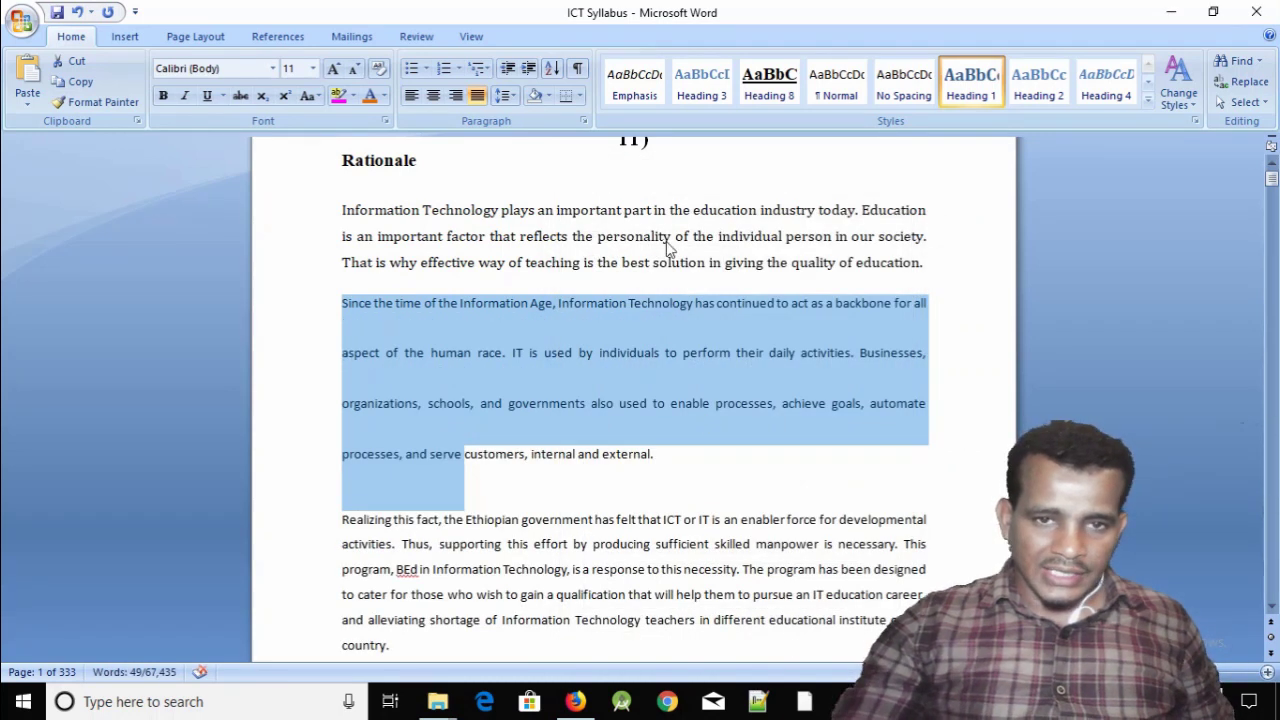
Set the 'Since the time' paragraph back to 1.15 line spacing and deselect it
{"action": "left_click", "coordinate": [513, 99]}
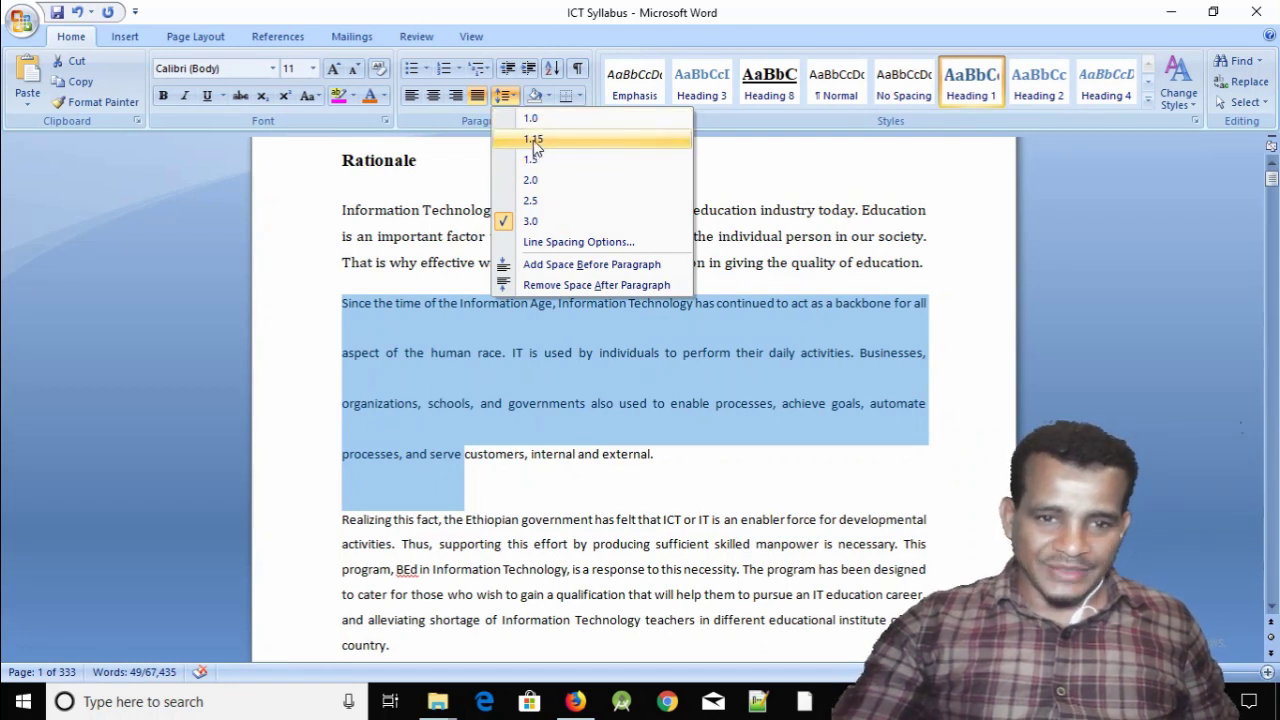
{"action": "left_click", "coordinate": [533, 139]}
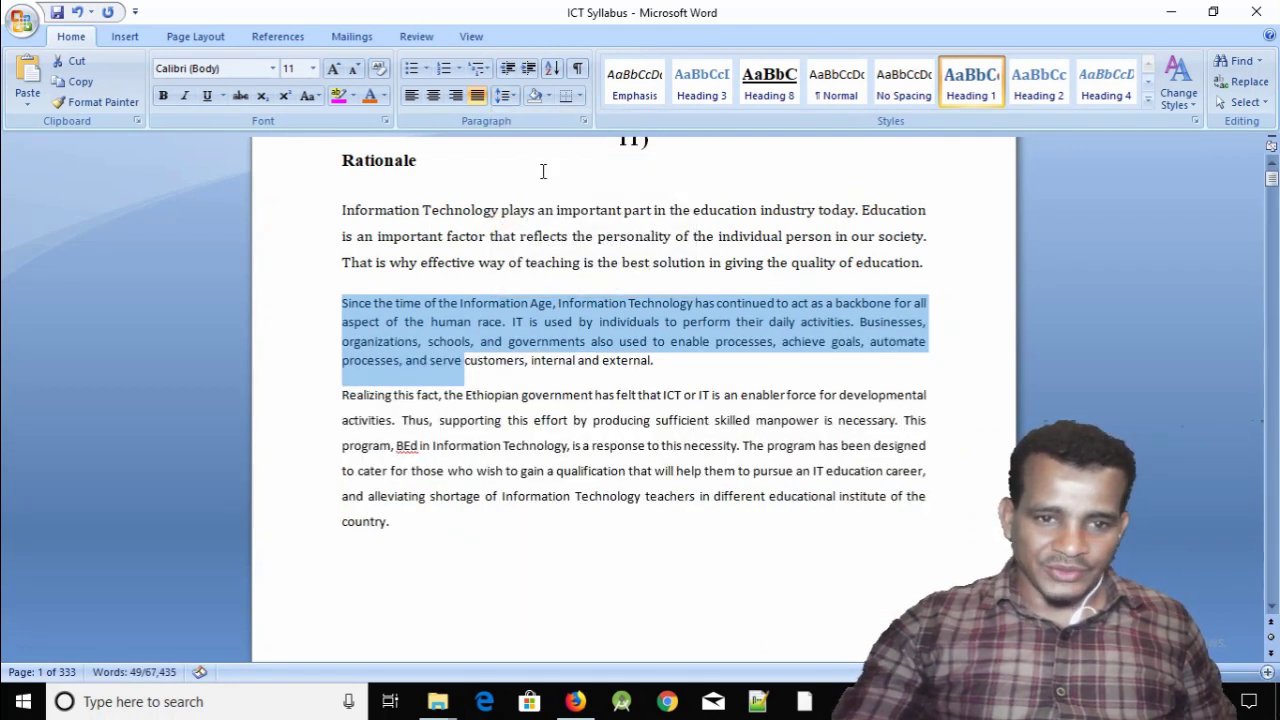
{"action": "left_click", "coordinate": [629, 360]}
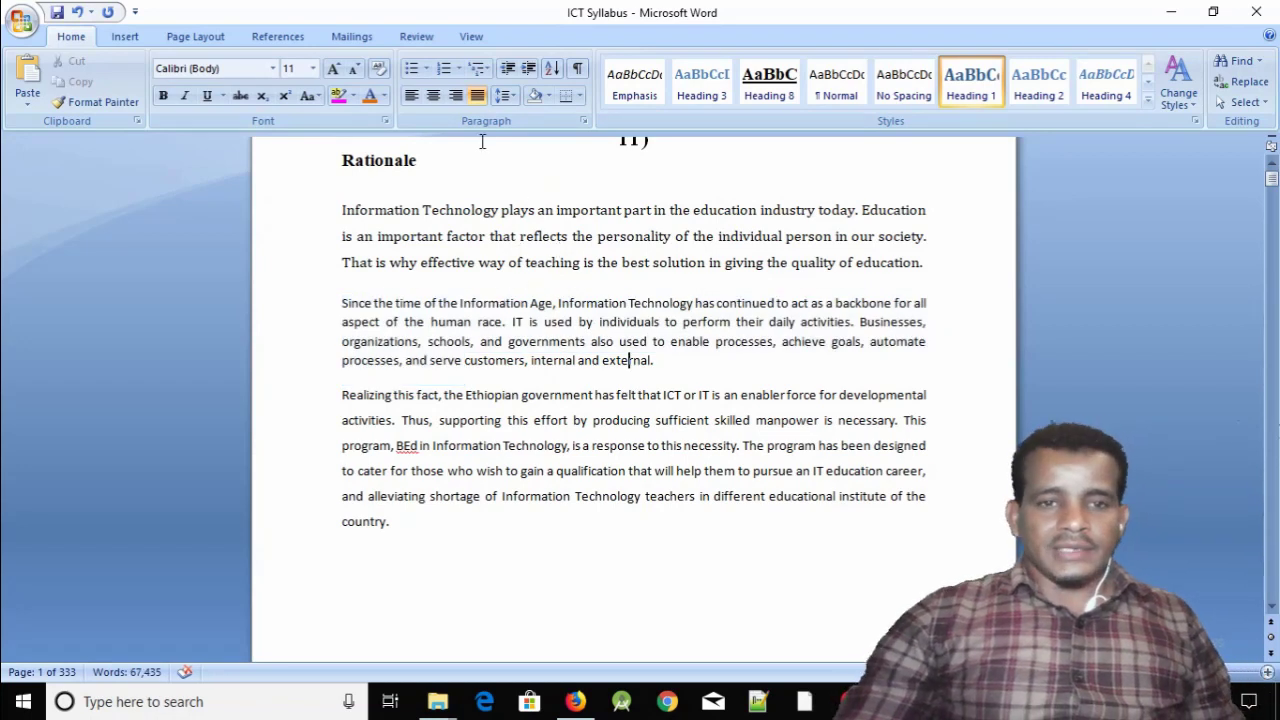